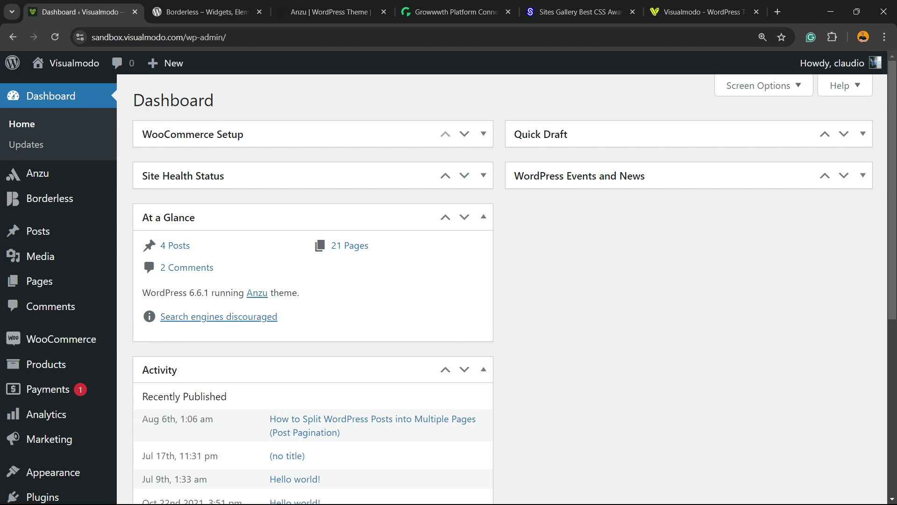
Step: Open the page for adding a new plugin from the WordPress dashboard
scroll(448, 280, down, 5)
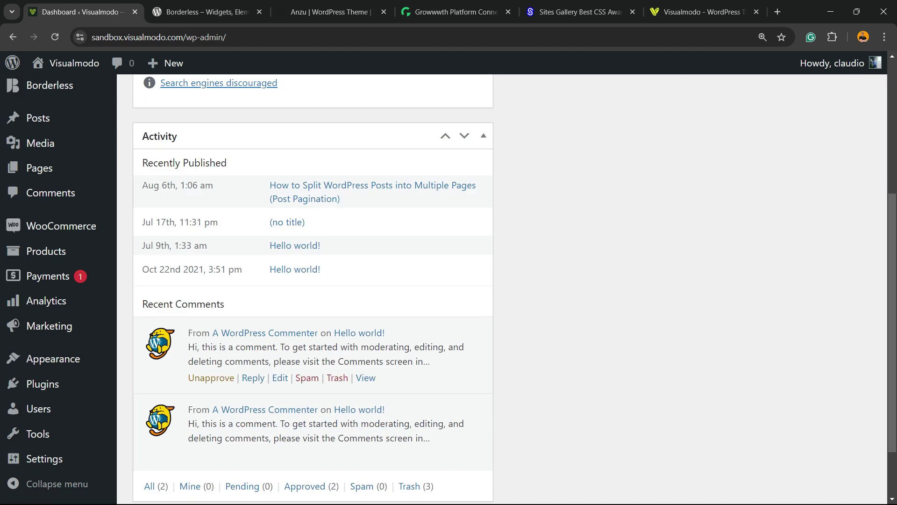
scroll(327, 355, up, 5)
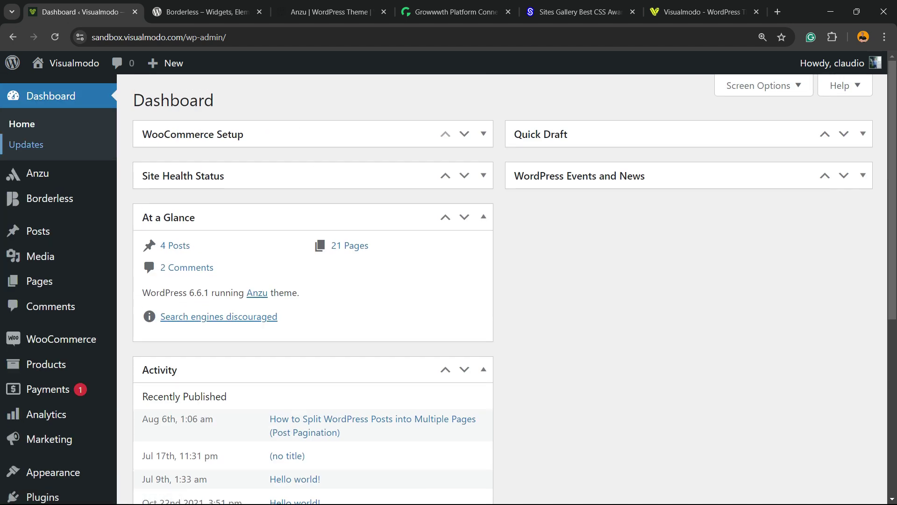
scroll(47, 252, down, 3)
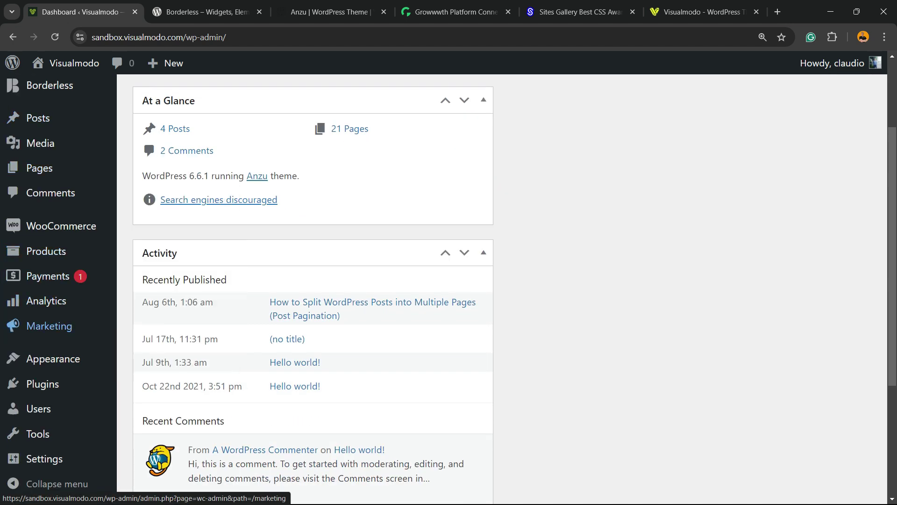
mouse_move(42, 383)
click(158, 406)
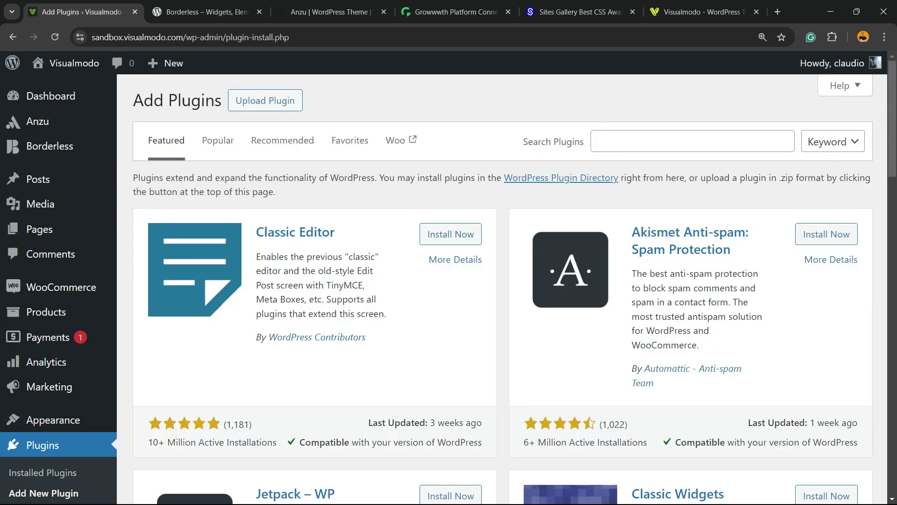
Step: Search the plugin directory for "Flipbox – Awesomes Flip Boxes Image Overlay"
click(692, 141)
key(ctrl+v)
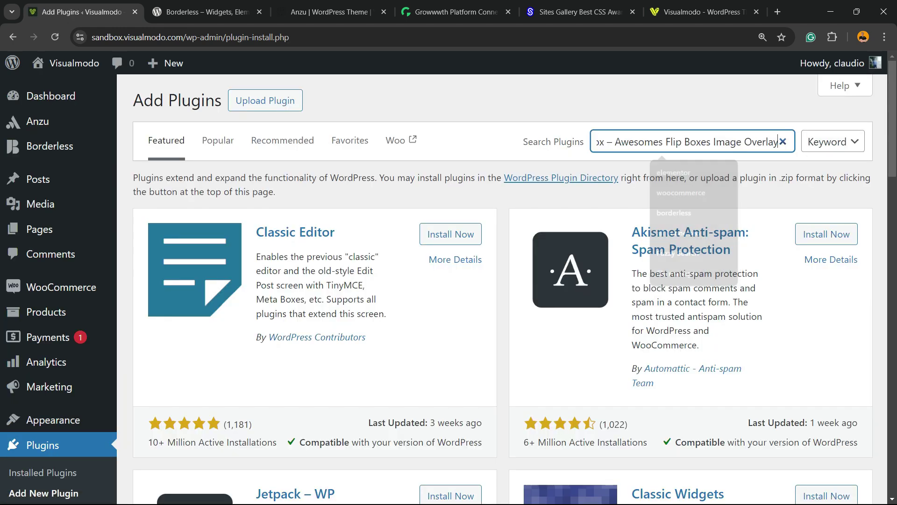
drag(671, 142, 779, 142)
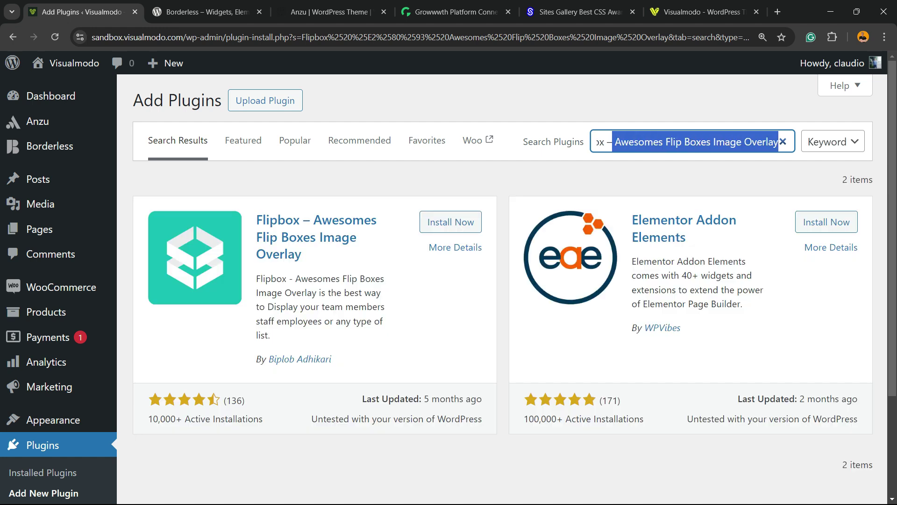
click(725, 141)
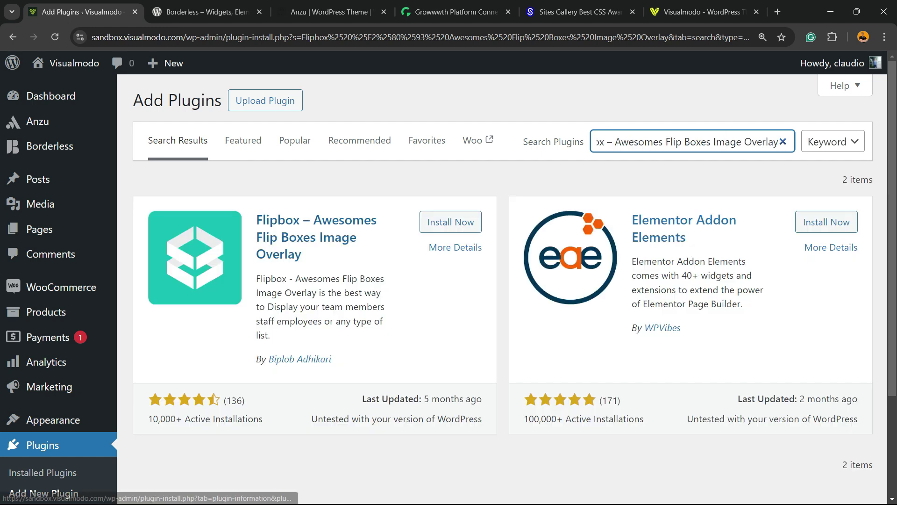
Step: Install and activate the "Flipbox – Awesomes Flip Boxes Image Overlay" plugin
drag(303, 255, 278, 219)
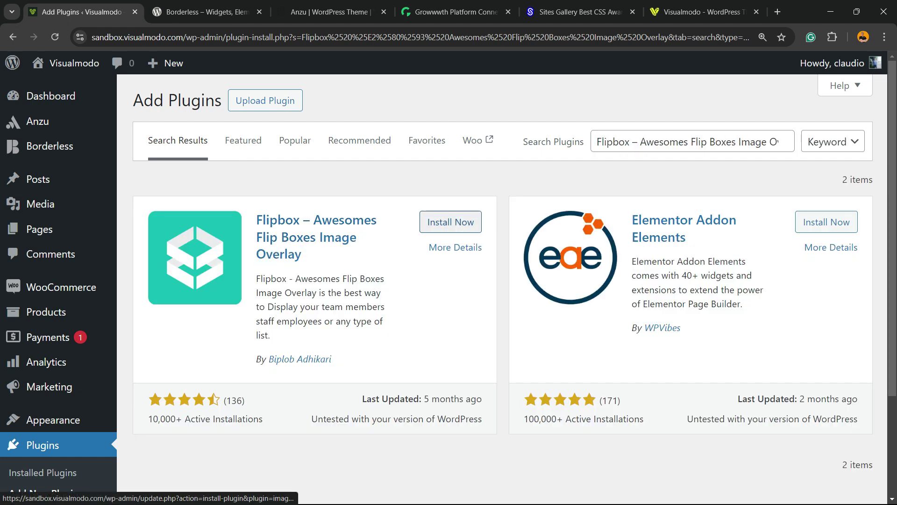
click(450, 222)
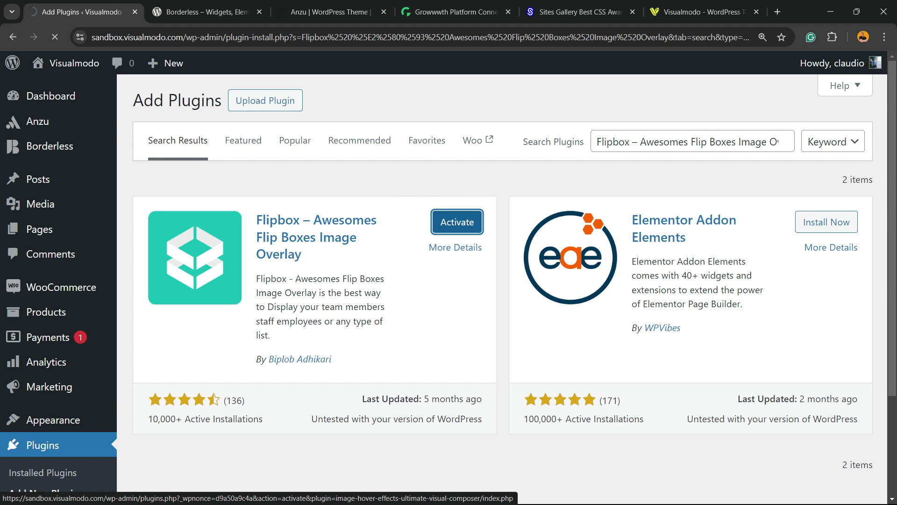
click(457, 222)
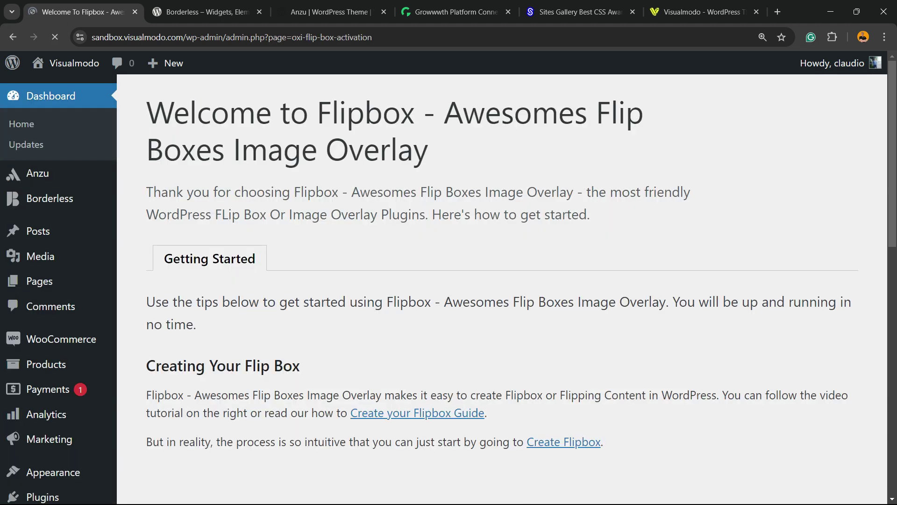
Step: Examine the Flipbox welcome page, including its getting-started notes, tutorial video, feature list and support options
scroll(457, 221, down, 5)
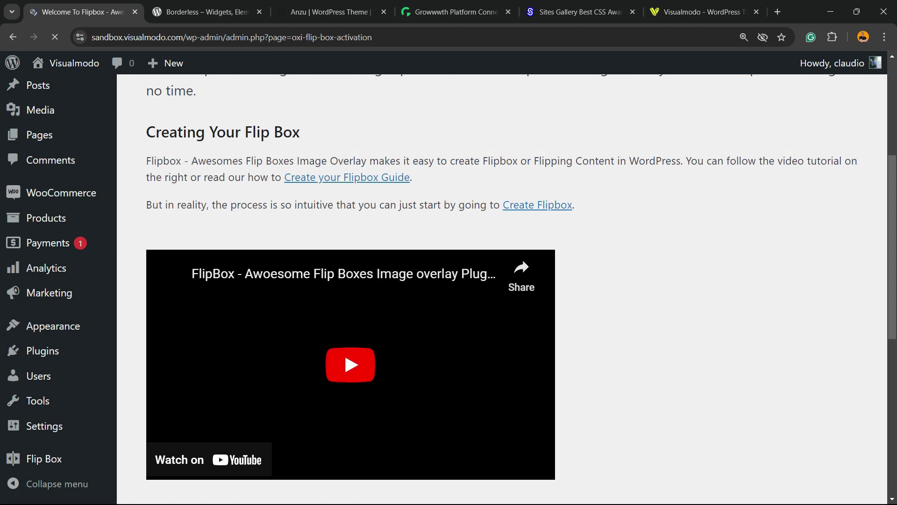
scroll(457, 222, up, 5)
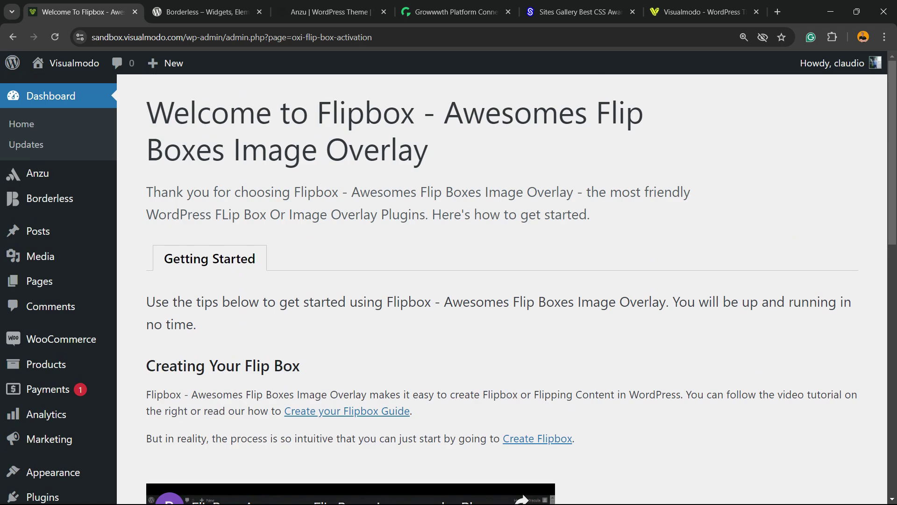
scroll(502, 280, down, 10)
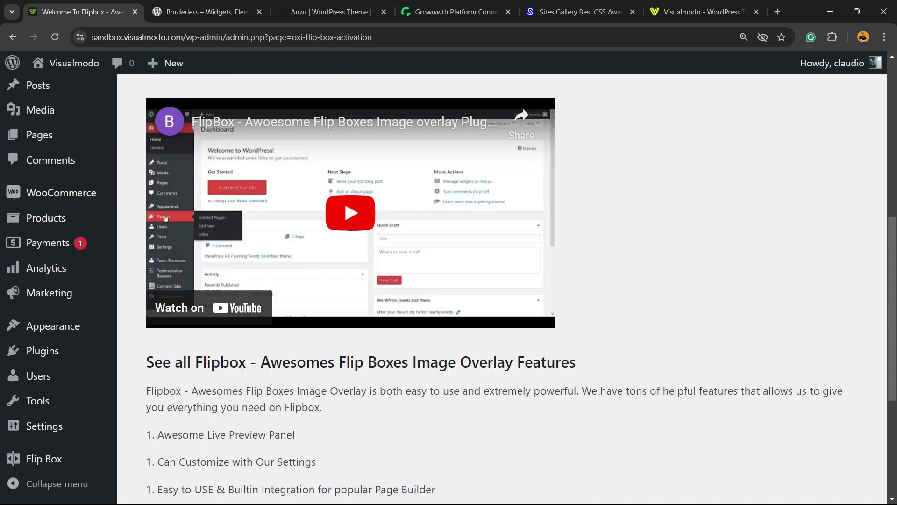
scroll(502, 280, down, 1)
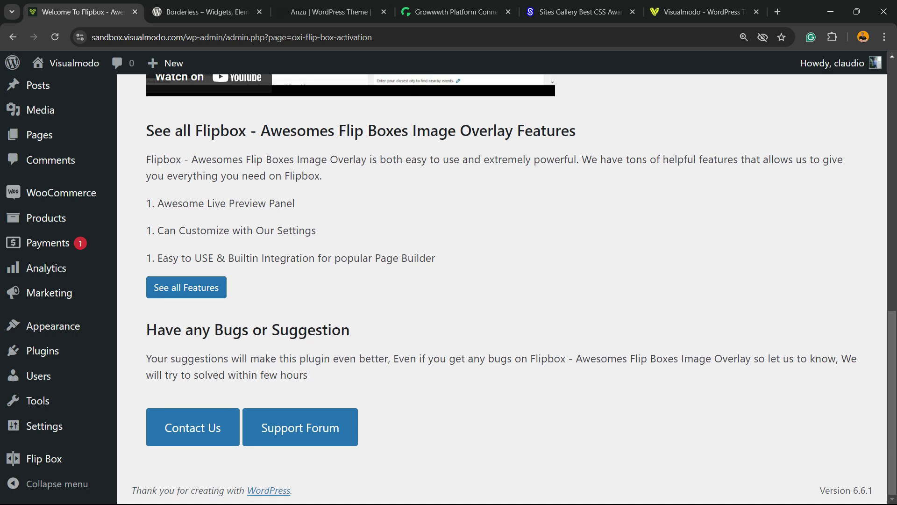
scroll(300, 427, up, 11)
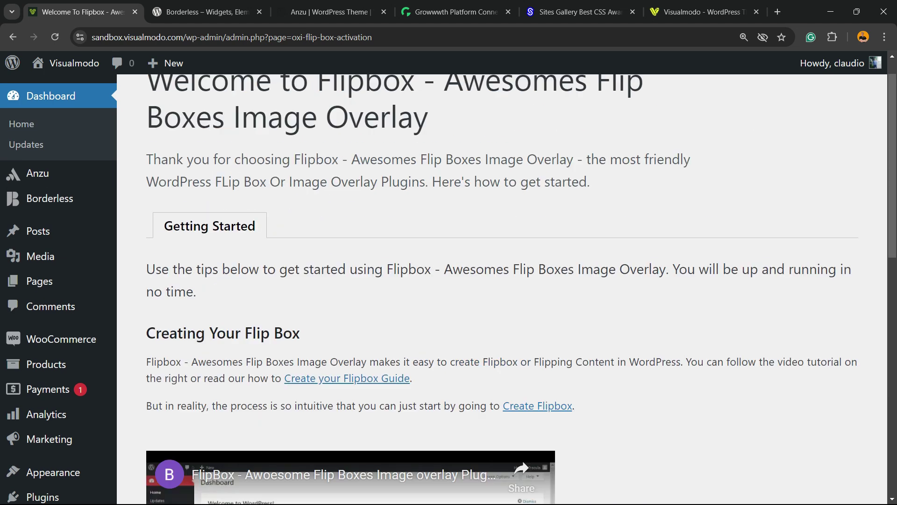
scroll(502, 280, down, 6)
scroll(502, 281, up, 6)
scroll(46, 428, down, 7)
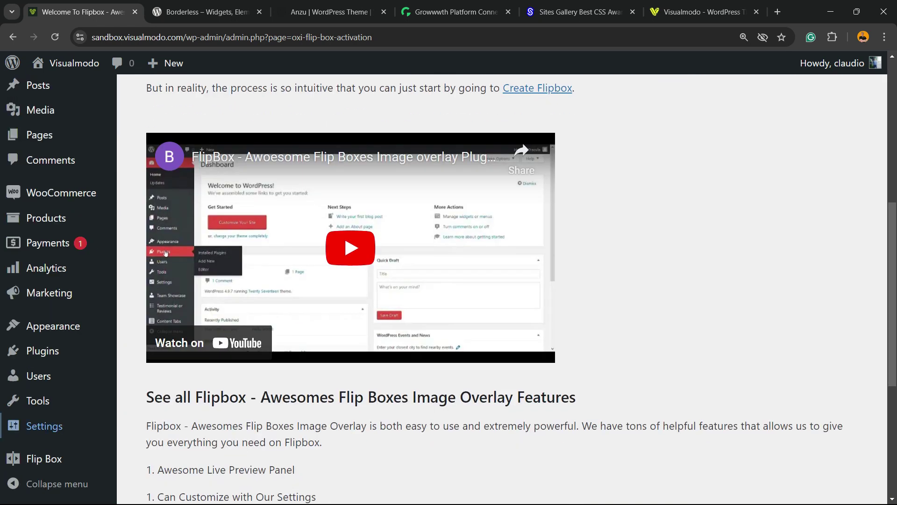
scroll(47, 460, up, 5)
scroll(46, 230, up, 2)
scroll(47, 112, down, 9)
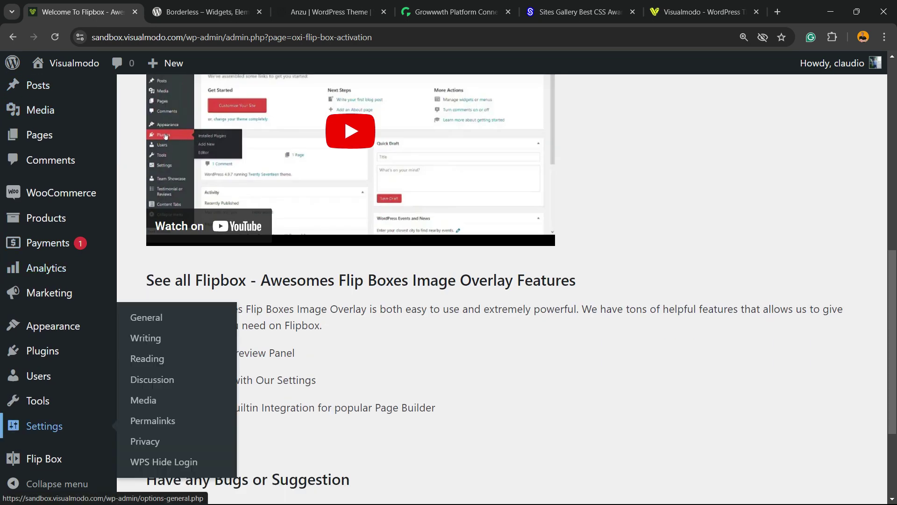
Step: Open the Flip Box home page, look over its shortcode table and JSON import area, and go to Import Templates
mouse_move(44, 459)
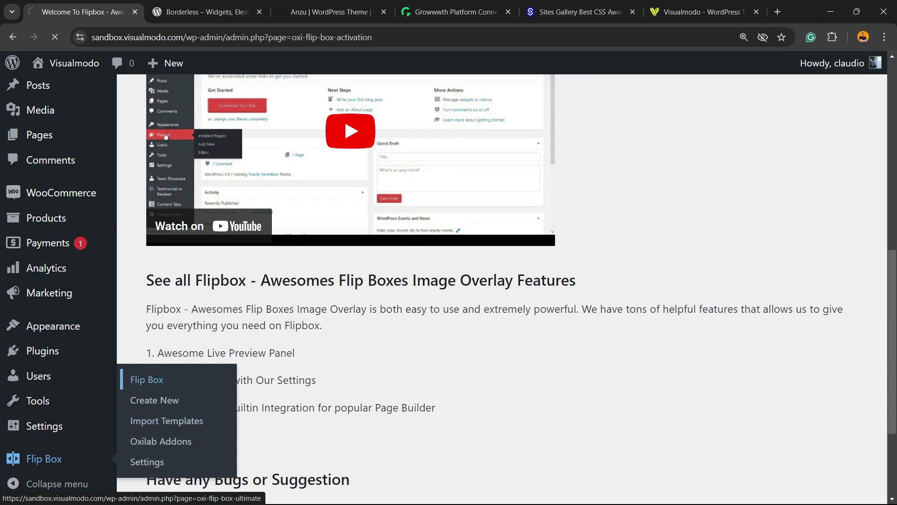
scroll(502, 289, down, 3)
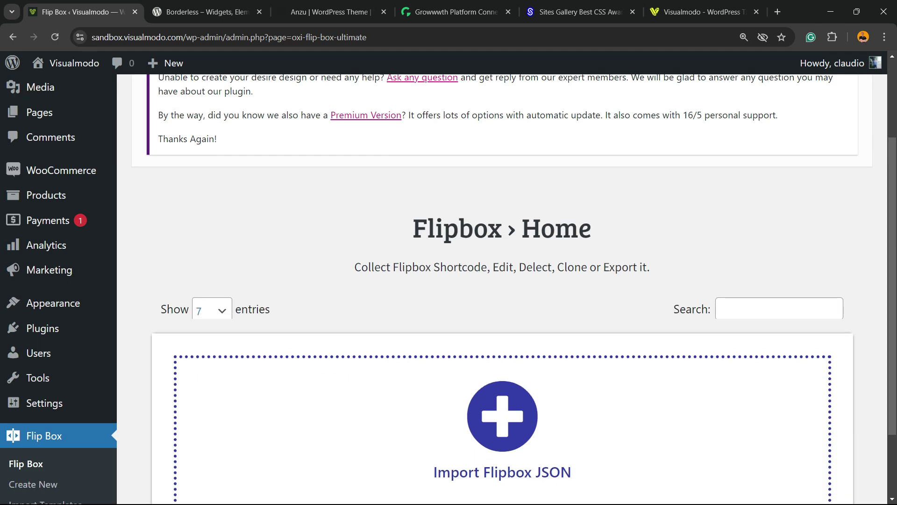
scroll(150, 380, down, 1)
scroll(149, 379, down, 4)
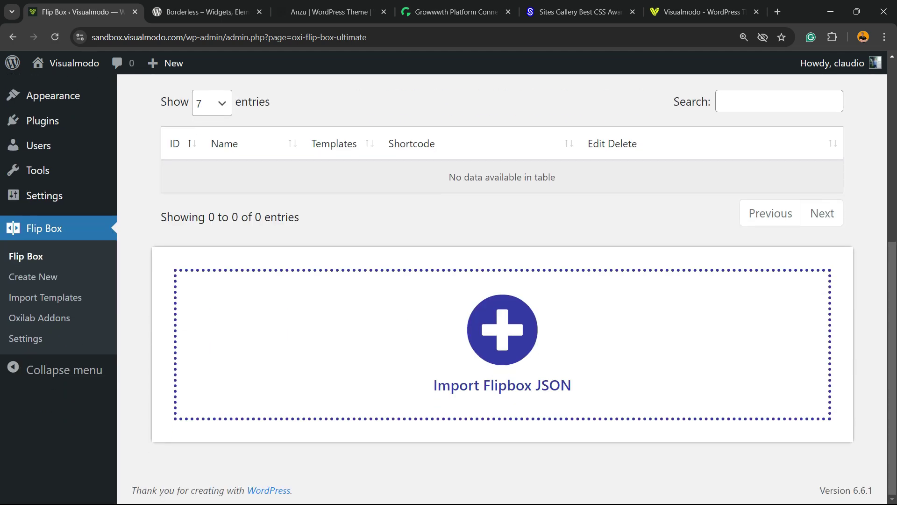
scroll(502, 327, up, 2)
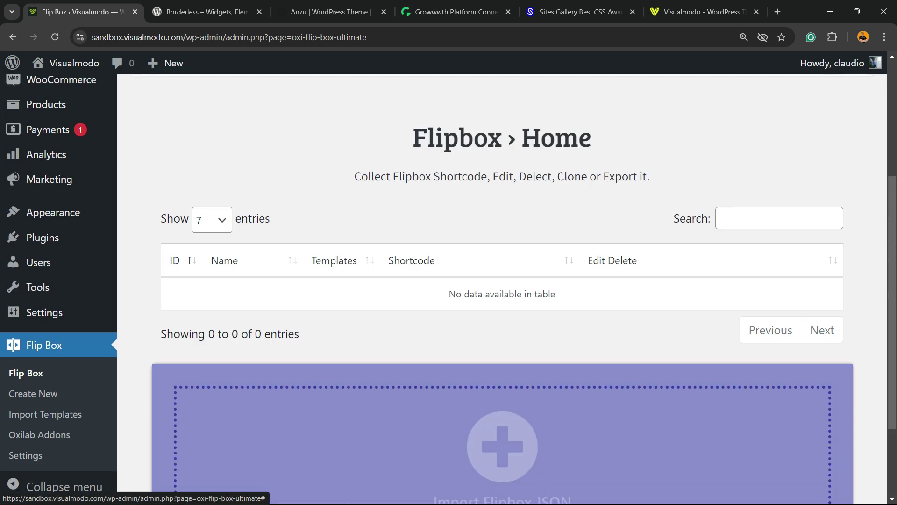
scroll(502, 290, up, 4)
key(ctrl+minus)
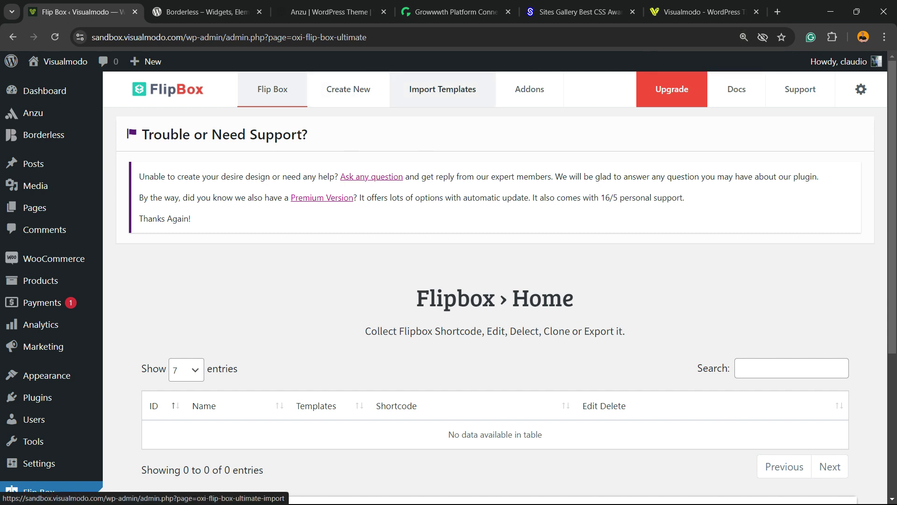
click(421, 93)
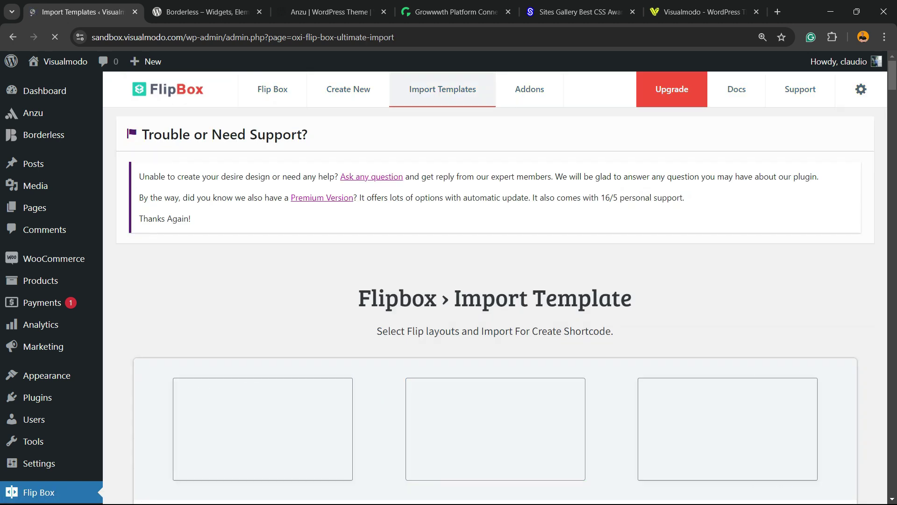
Step: Examine the flipbox layouts offered for import, from Style 6 through Style 12
scroll(421, 93, down, 3)
scroll(267, 313, down, 5)
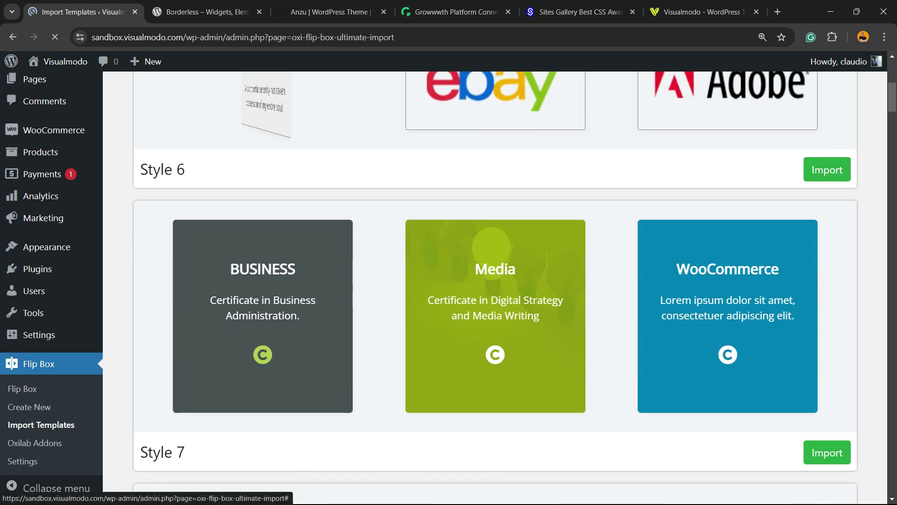
scroll(266, 313, up, 3)
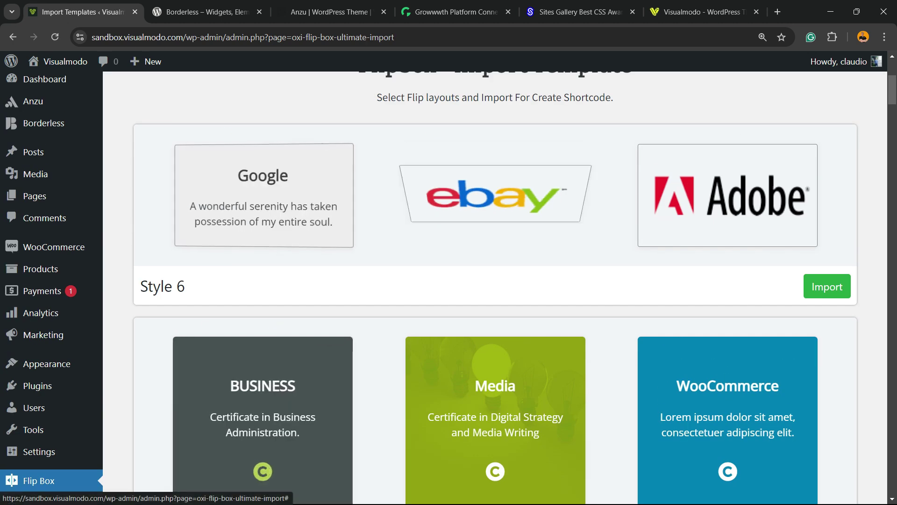
scroll(495, 280, down, 3)
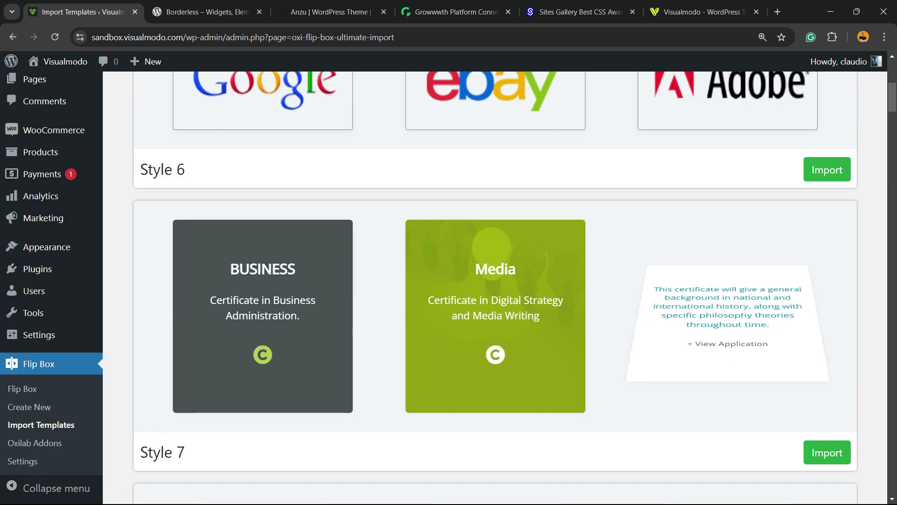
scroll(495, 280, down, 5)
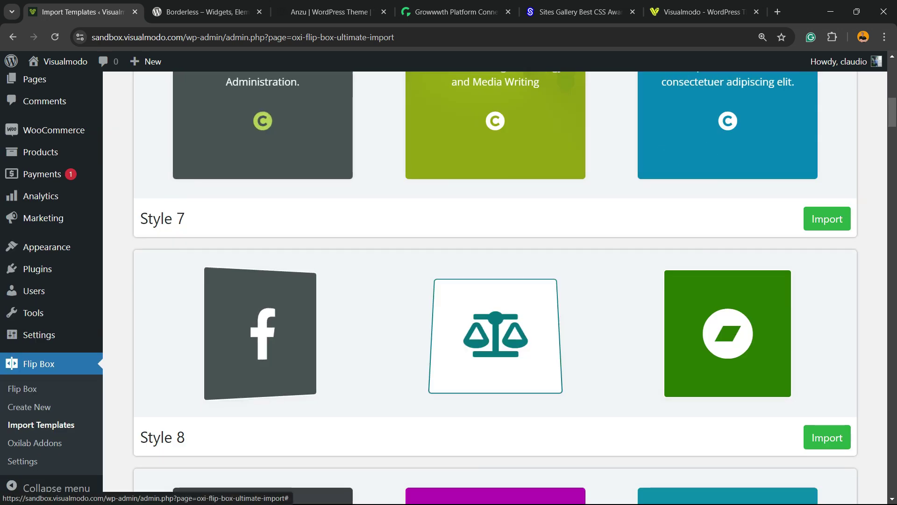
scroll(495, 280, down, 5)
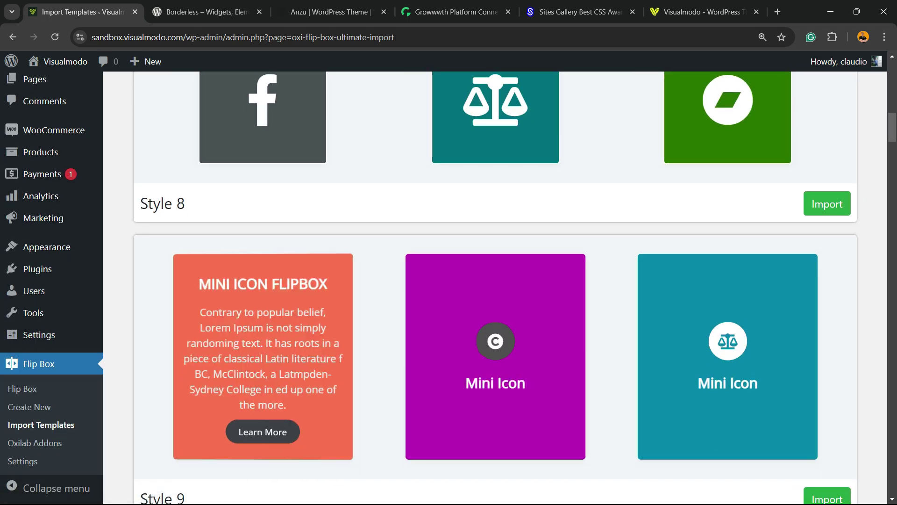
scroll(495, 327, down, 5)
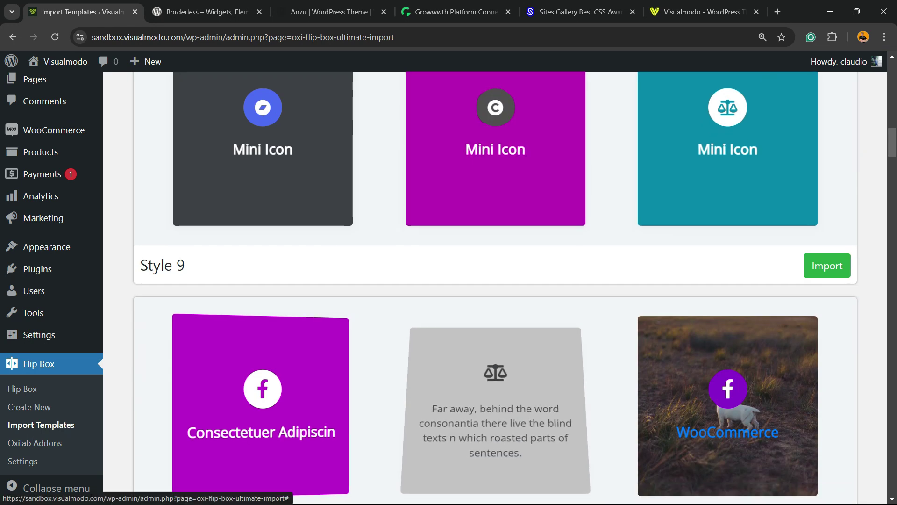
scroll(495, 327, down, 2)
scroll(495, 281, down, 3)
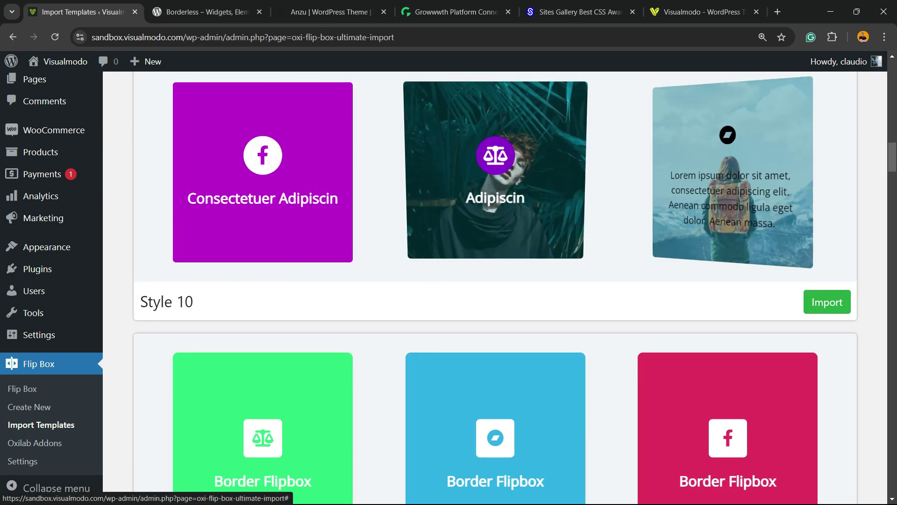
scroll(495, 280, down, 3)
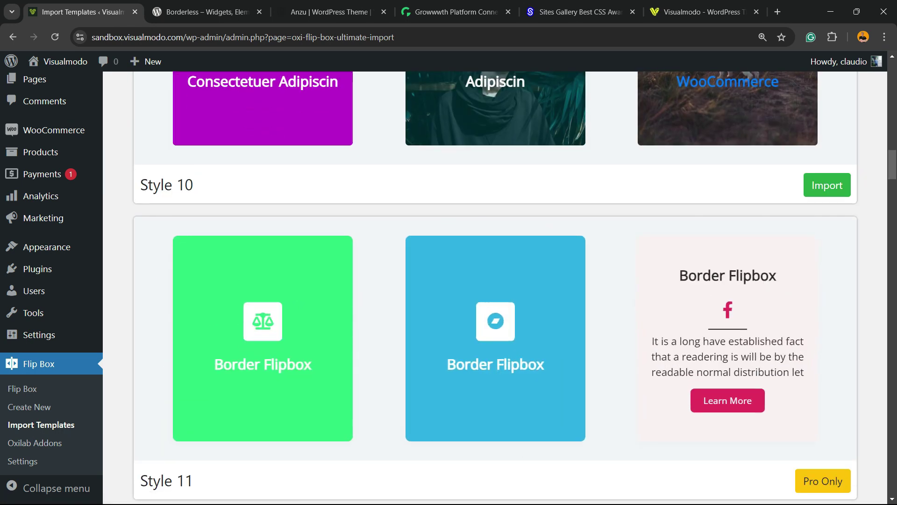
scroll(495, 281, down, 3)
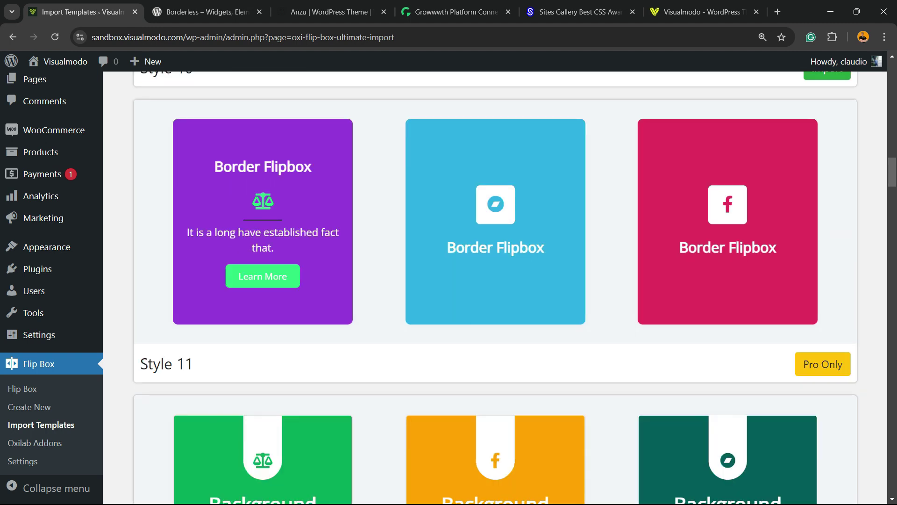
scroll(495, 280, down, 6)
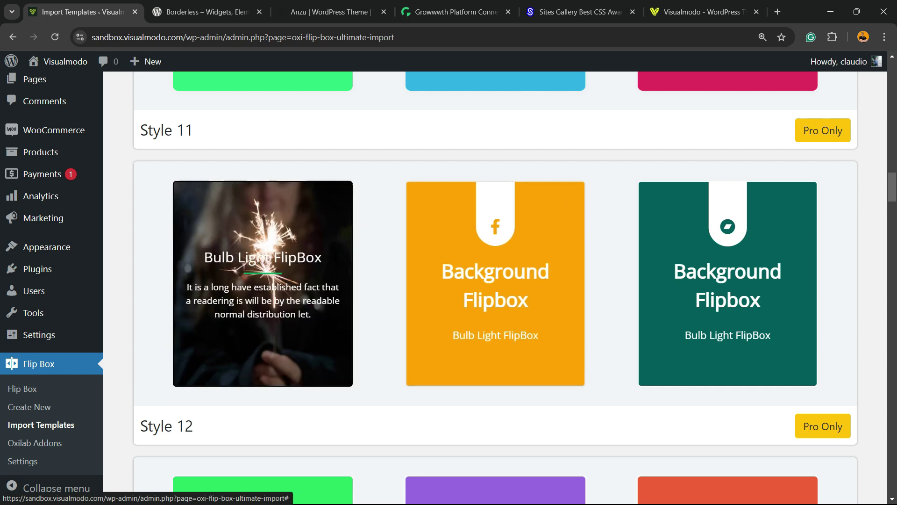
Step: Import the Style 10 flipbox template so it can be used for creating a flipbox
scroll(495, 280, up, 3)
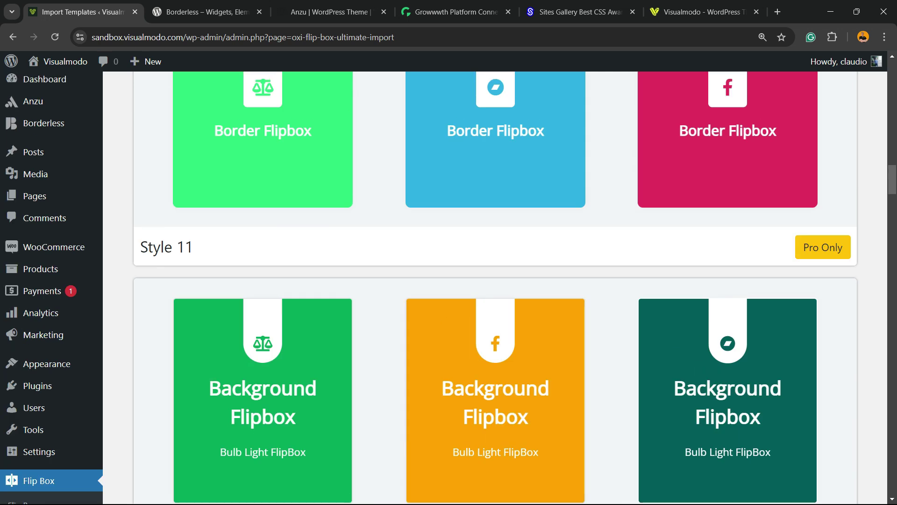
scroll(495, 281, up, 10)
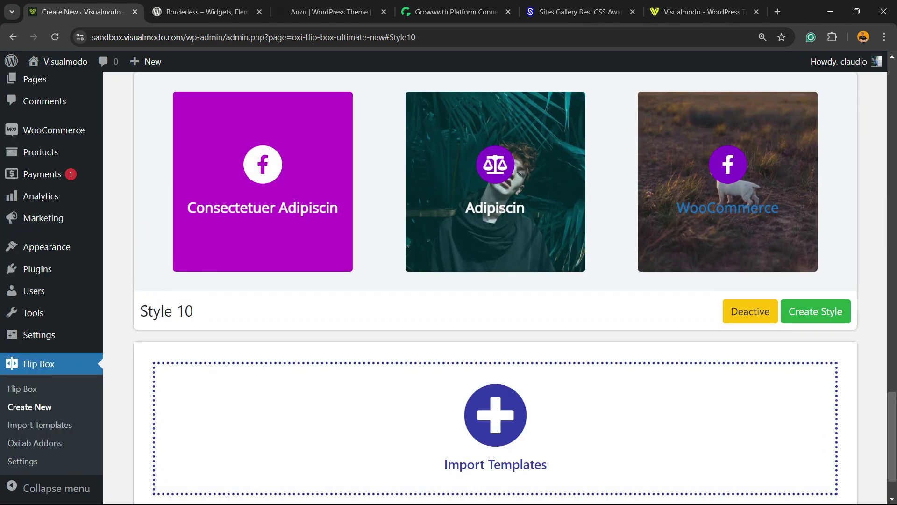
Step: Examine the flipbox layouts available on the Create New page, including Style 4, Style 5 and the imported Style 10
scroll(262, 299, up, 8)
scroll(263, 299, down, 9)
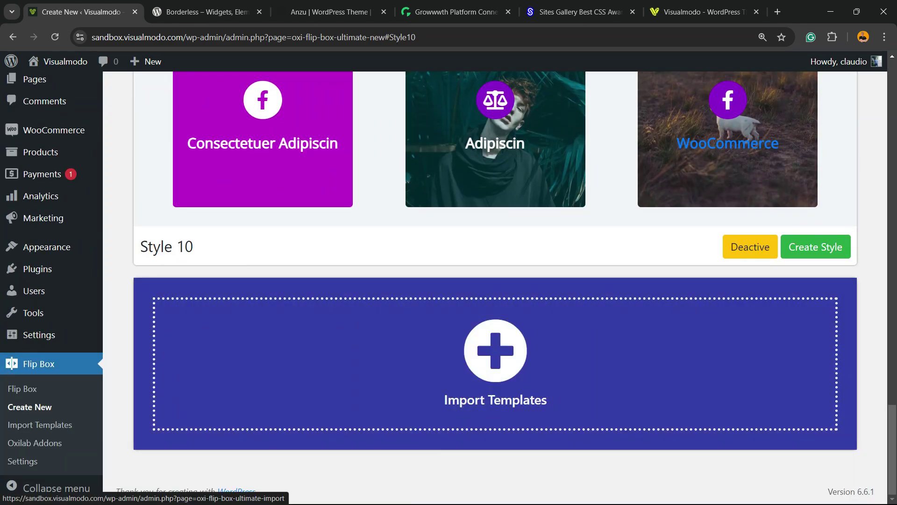
scroll(495, 350, up, 15)
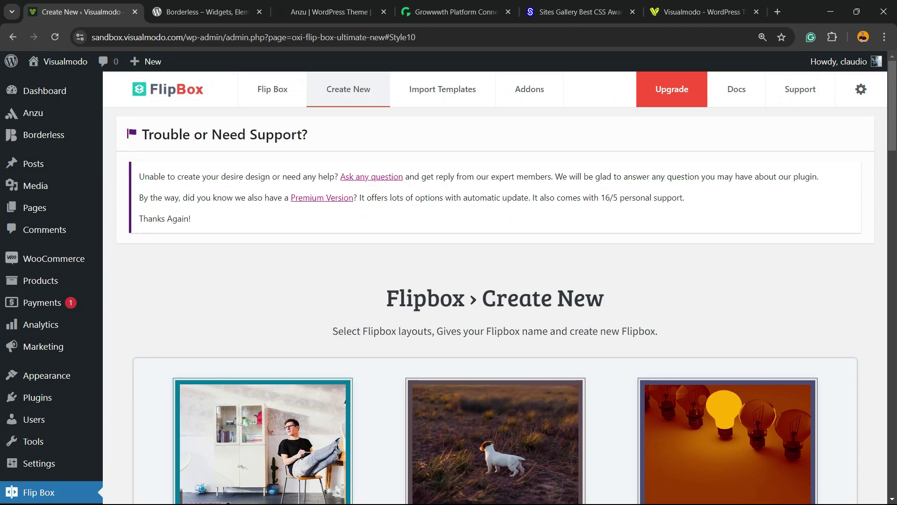
scroll(496, 287, down, 14)
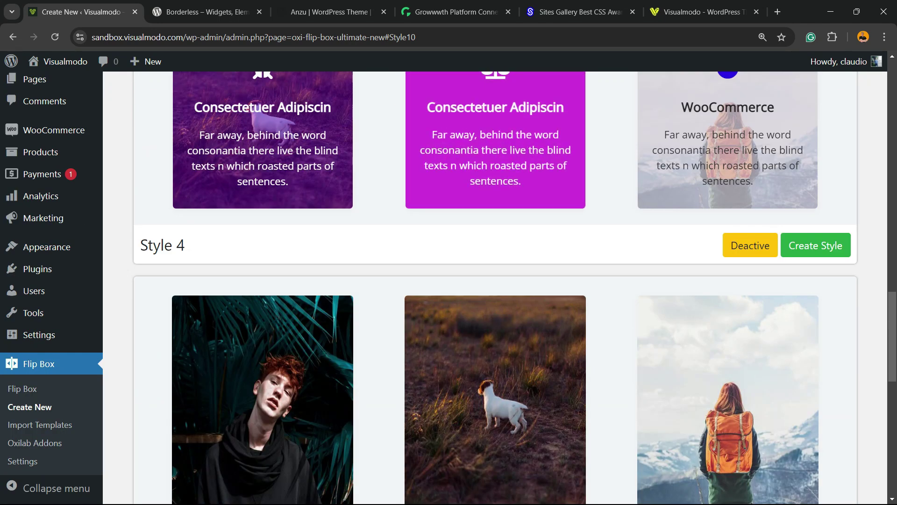
scroll(495, 288, down, 6)
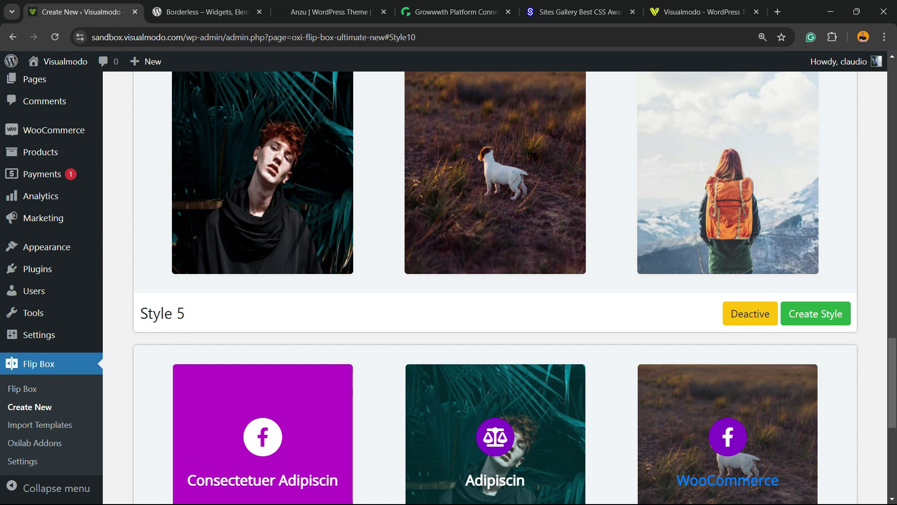
scroll(495, 288, down, 4)
scroll(496, 287, up, 2)
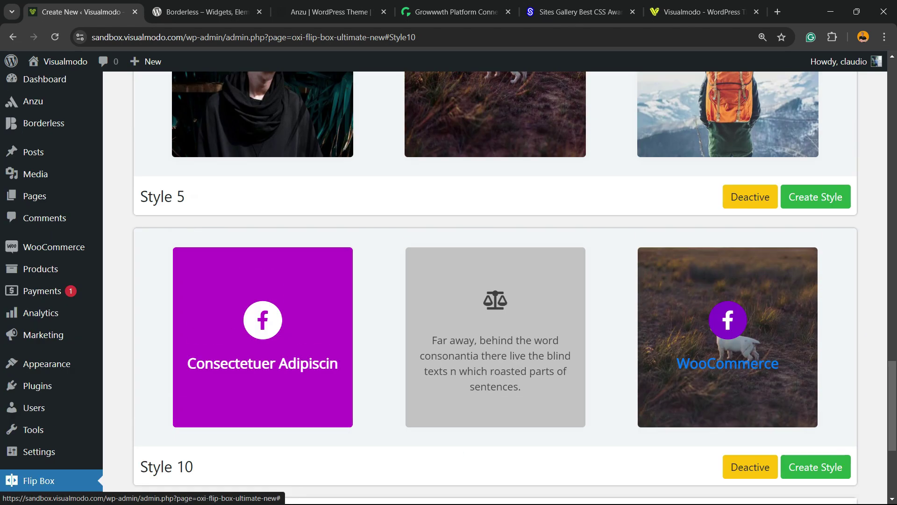
scroll(495, 280, down, 3)
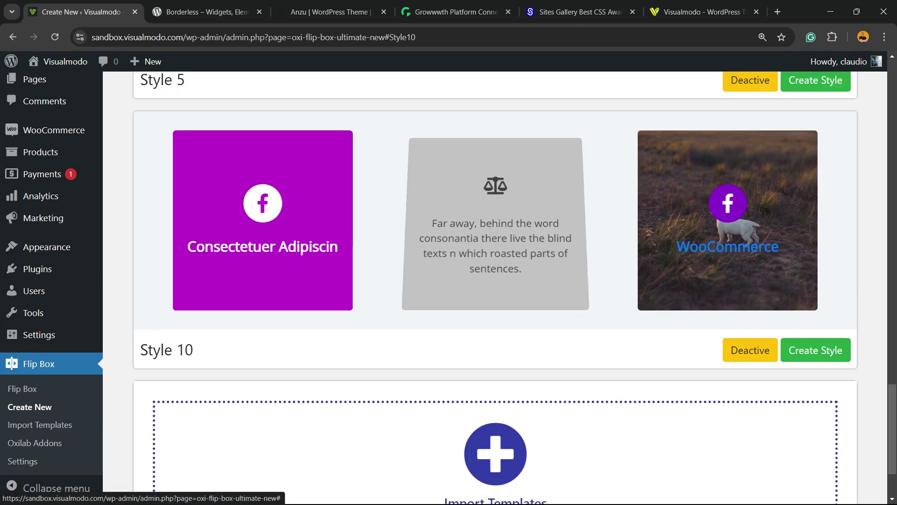
scroll(495, 280, down, 2)
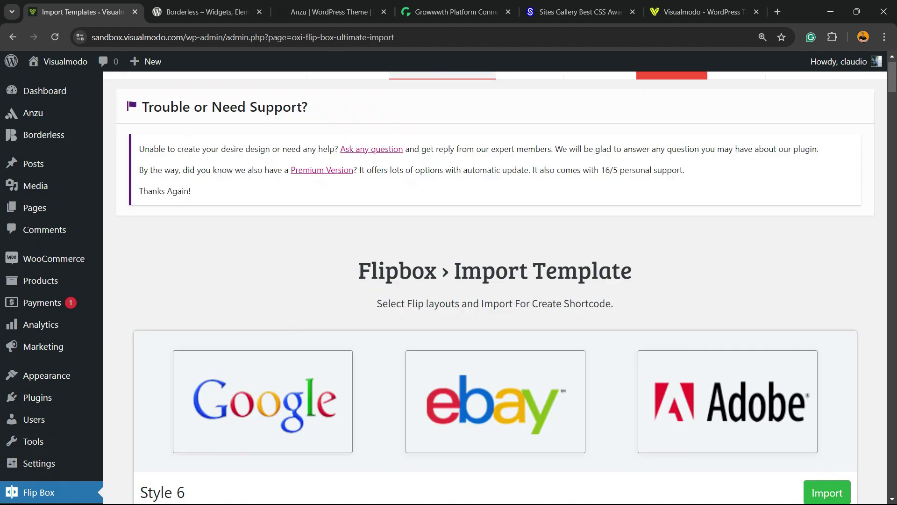
Step: Return to the Flip Box home page and look over its shortcode table and JSON import area
scroll(495, 288, up, 1)
click(272, 89)
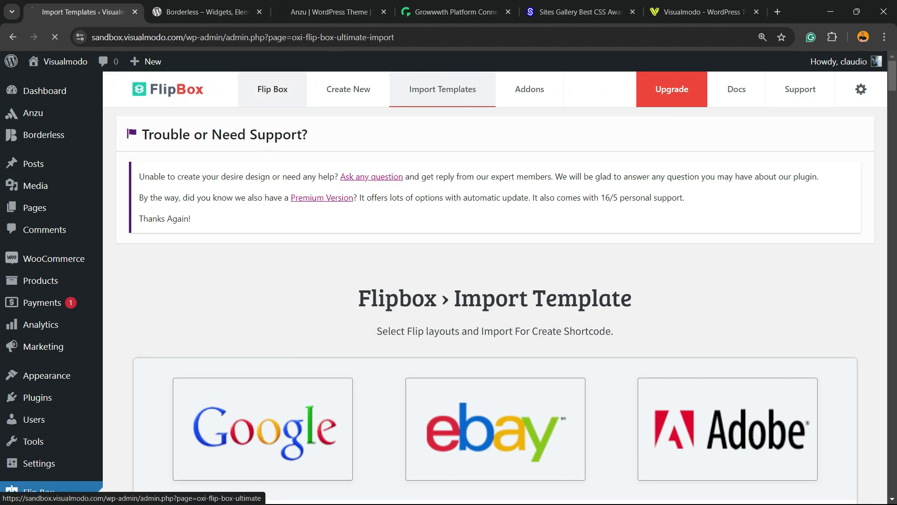
scroll(495, 287, down, 2)
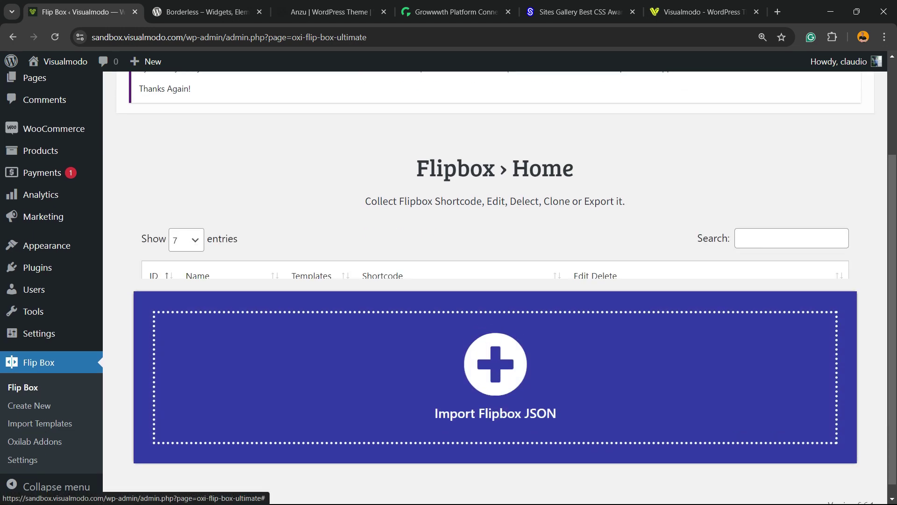
scroll(495, 287, down, 1)
scroll(495, 373, down, 1)
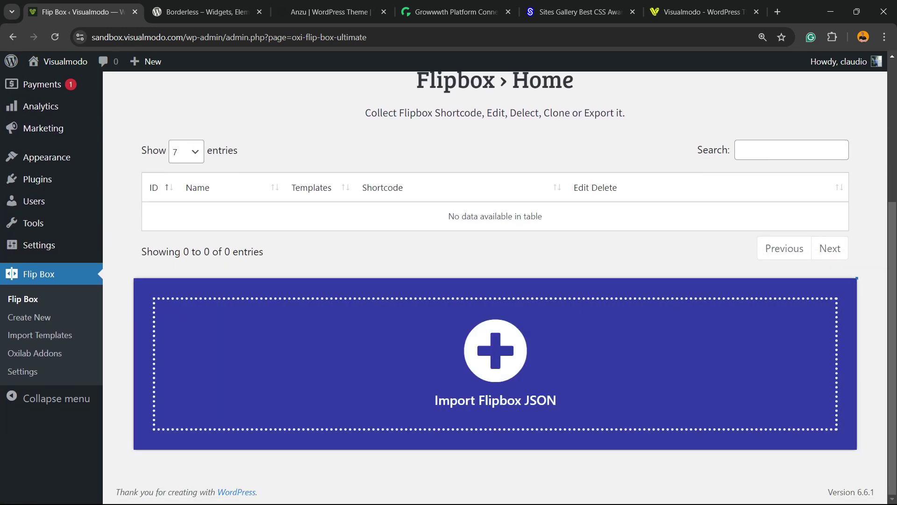
scroll(495, 281, up, 4)
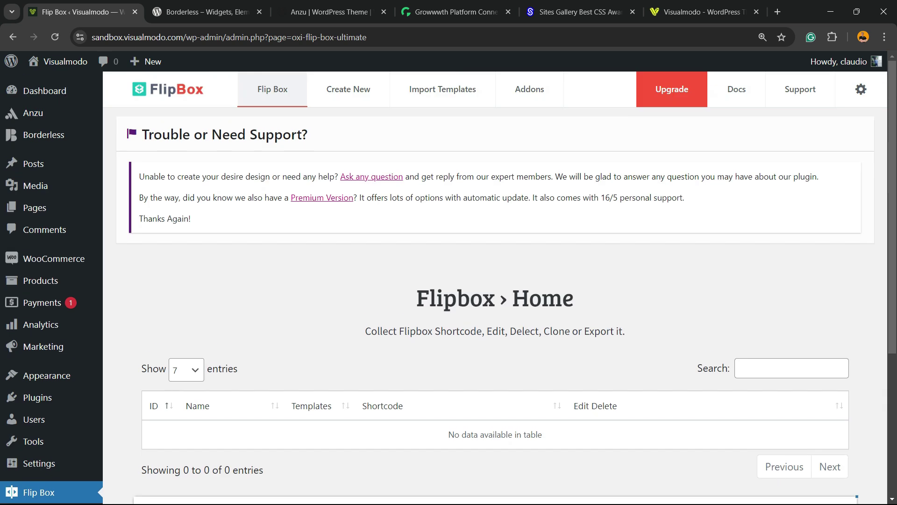
Step: Return to Import Templates and import the Style 9 flipbox template
click(443, 89)
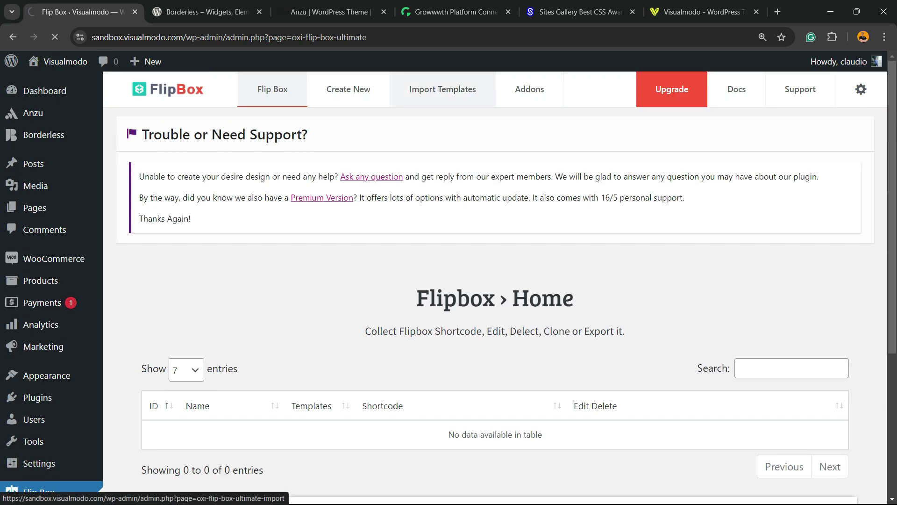
scroll(496, 281, down, 20)
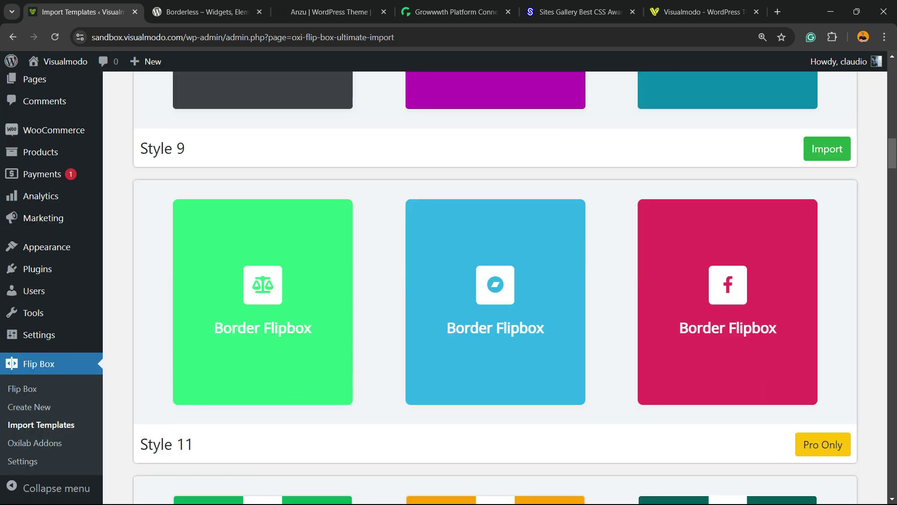
scroll(495, 280, down, 2)
scroll(495, 280, up, 5)
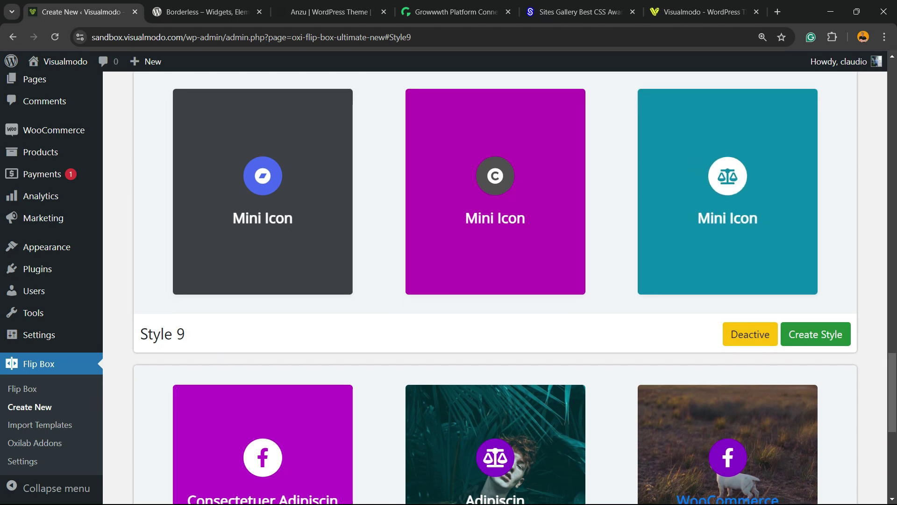
Step: Create a new flipbox from Style 2, name it Test, and save it with the 3rd layout
scroll(495, 287, down, 5)
scroll(495, 288, up, 7)
scroll(496, 287, up, 15)
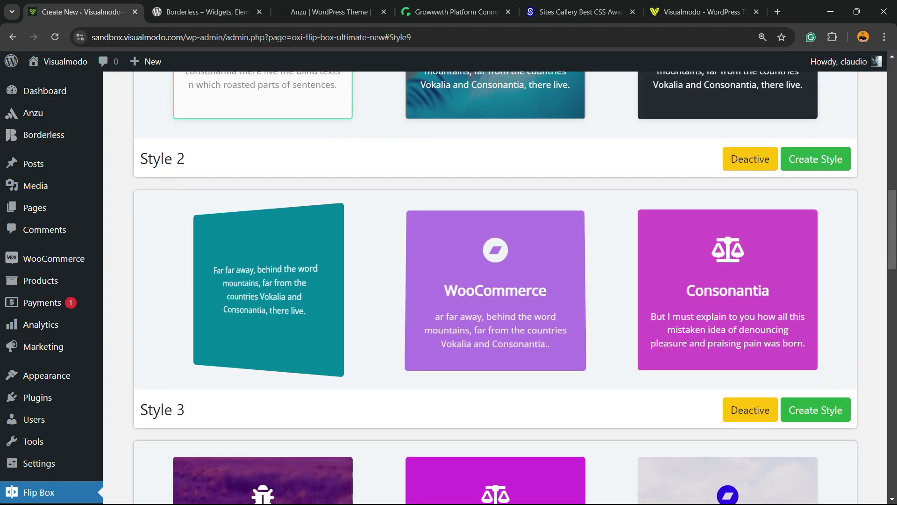
scroll(495, 288, up, 7)
scroll(495, 287, down, 5)
click(815, 275)
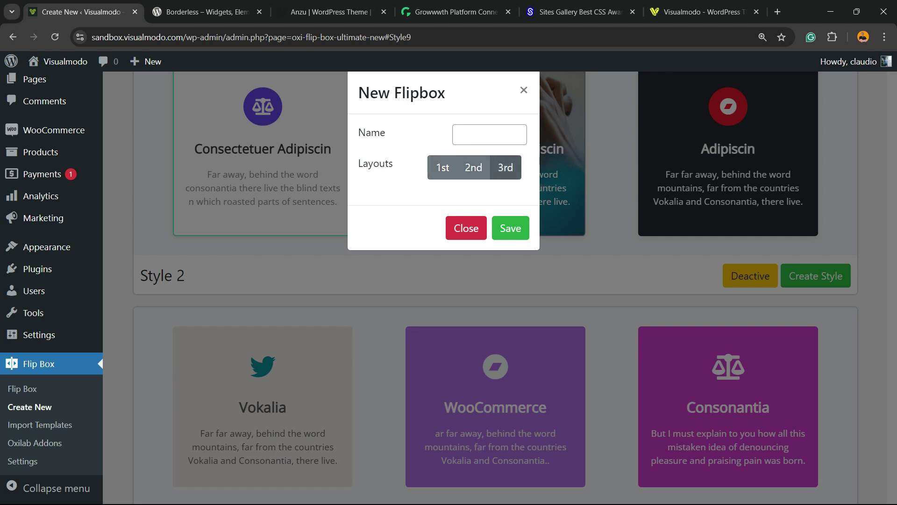
click(489, 134)
click(511, 228)
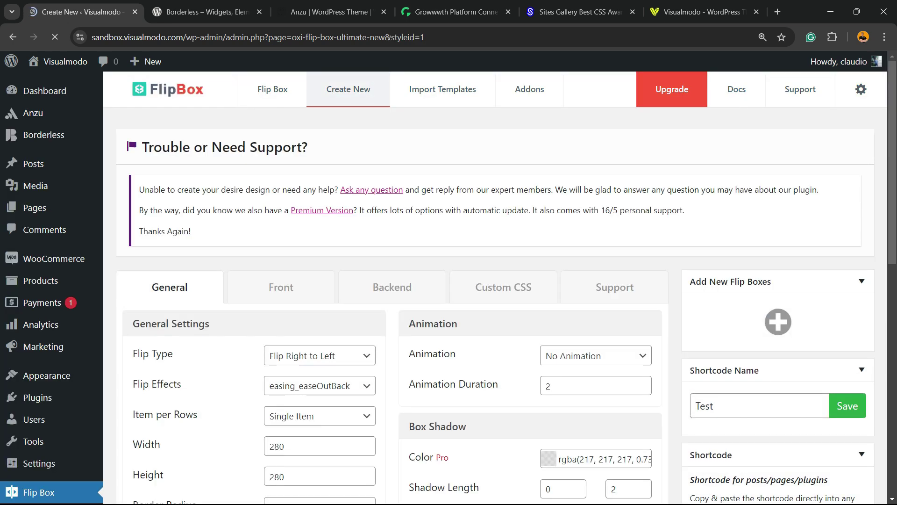
Step: Examine the Test flipbox's general, animation and box shadow settings and its live preview
scroll(327, 243, down, 5)
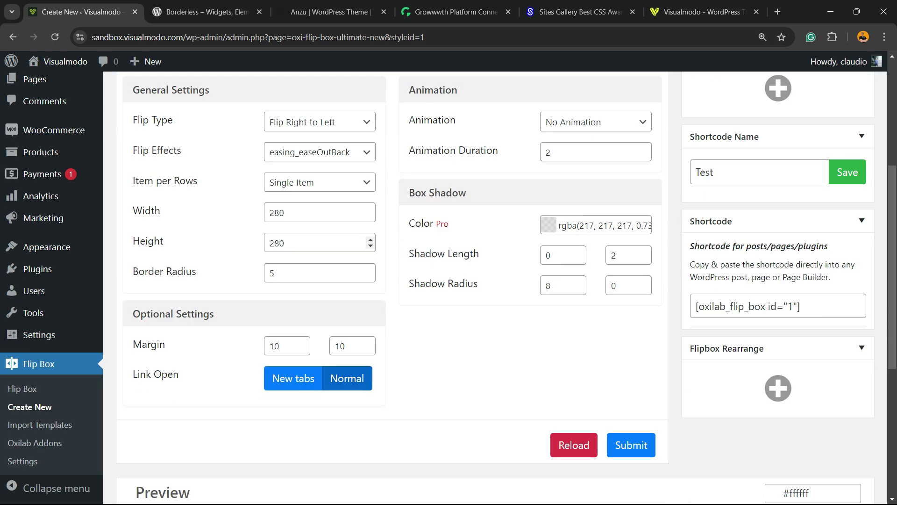
scroll(496, 280, down, 6)
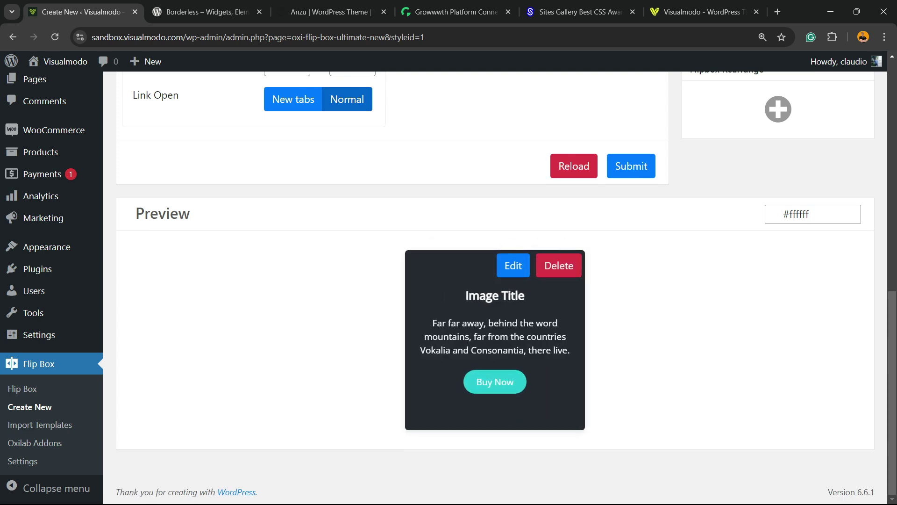
scroll(495, 280, up, 10)
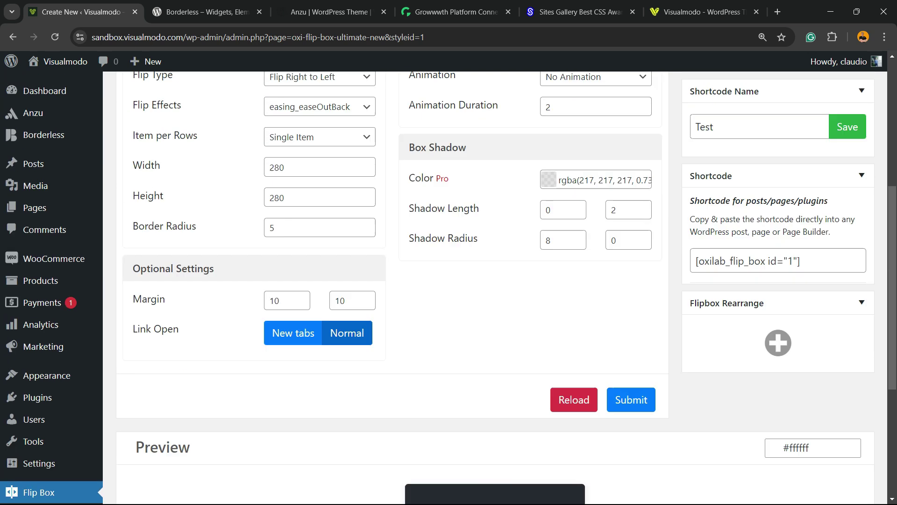
scroll(495, 280, down, 3)
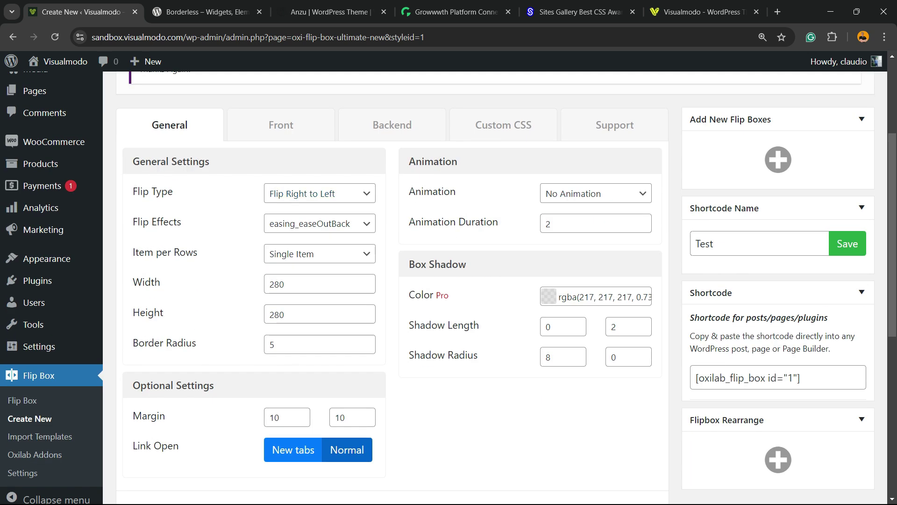
scroll(495, 281, up, 3)
Step: Copy the Test flipbox's shortcode for posts, pages and plugins
scroll(496, 280, down, 5)
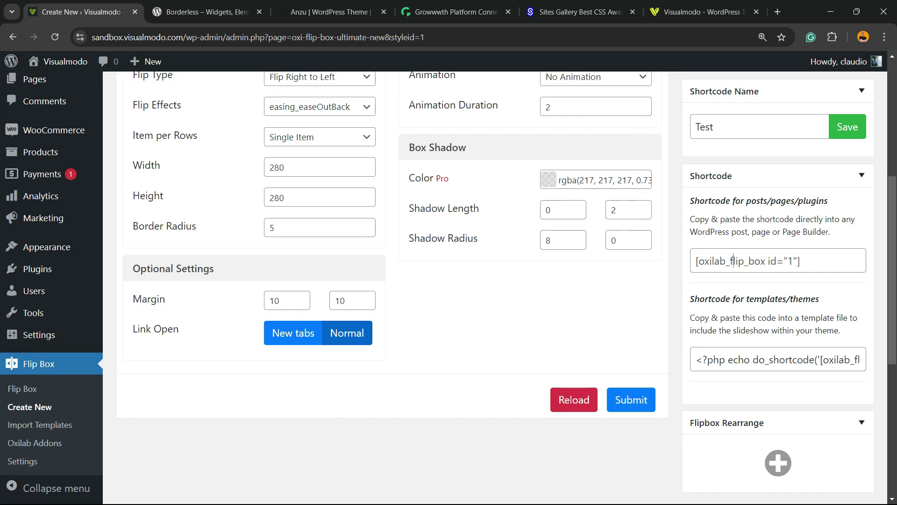
click(732, 261)
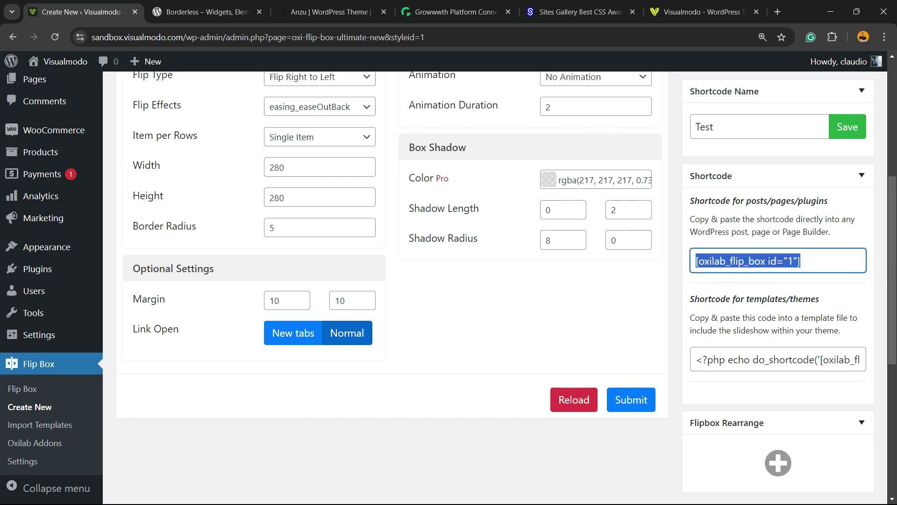
key(ctrl+c)
key(ctrl+c)
key(ctrl+c)
Step: Start a new WordPress page in a separate browser tab, keeping the flipbox editor open
scroll(448, 280, up, 5)
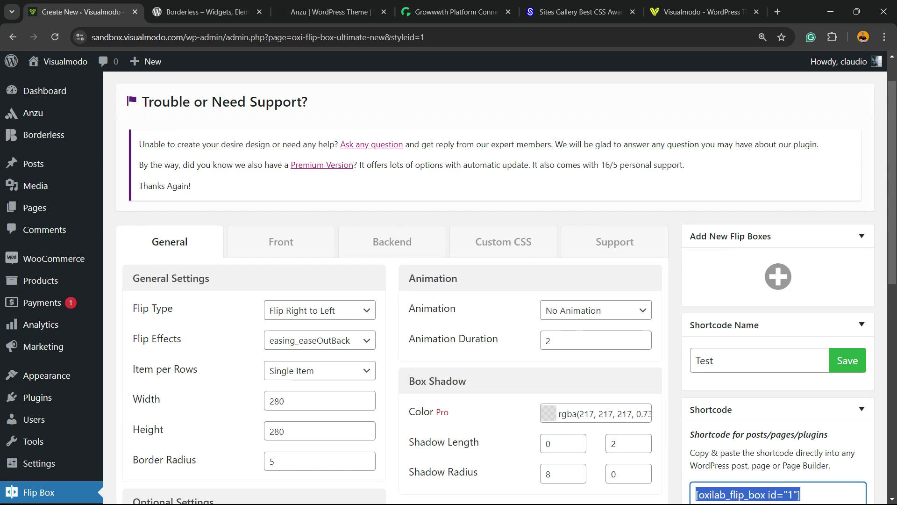
mouse_move(35, 207)
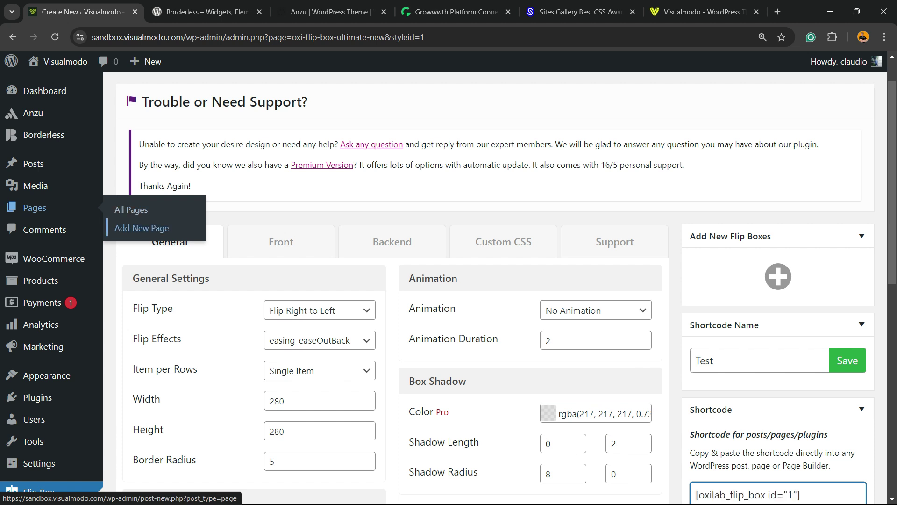
right_click(150, 229)
click(187, 243)
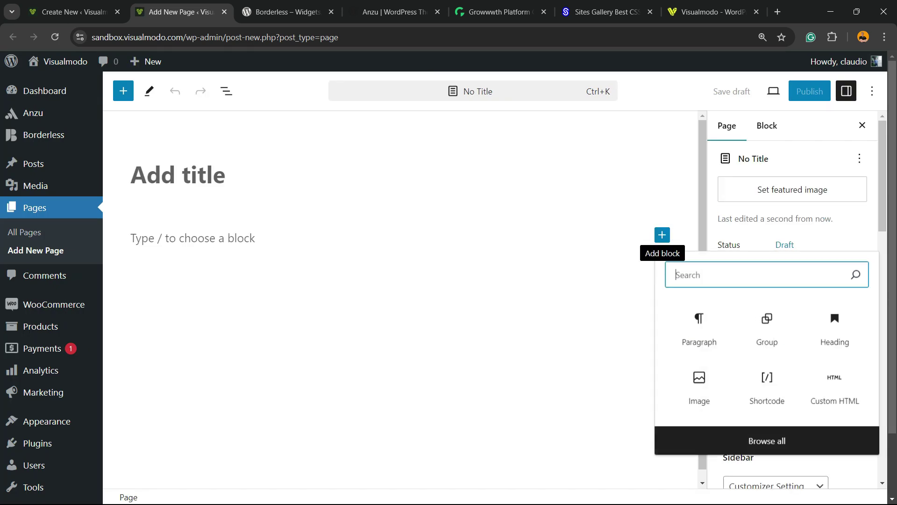
Step: Add a Shortcode block to the new page and paste [oxilab_flip_box id="1"] into it
text(s)
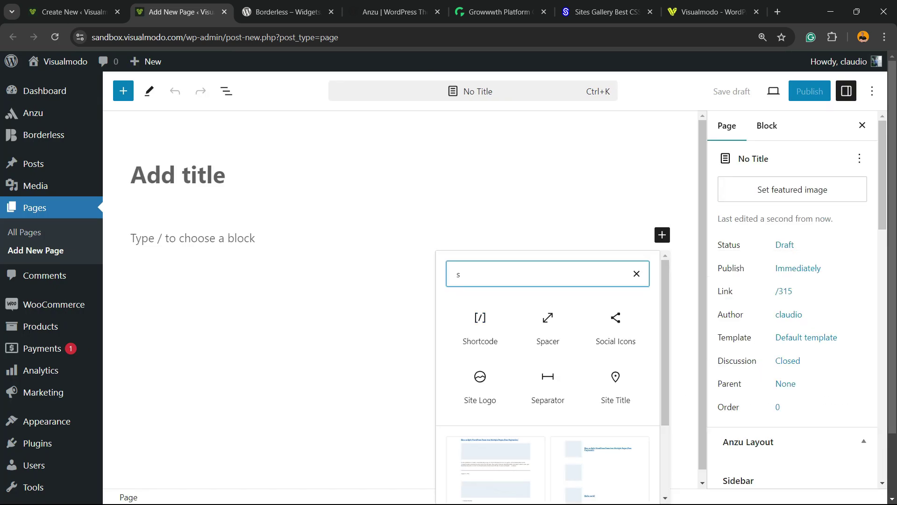
key(Return)
key(ctrl+v)
Step: Publish the untitled page and view the flipbox on the live site
click(808, 91)
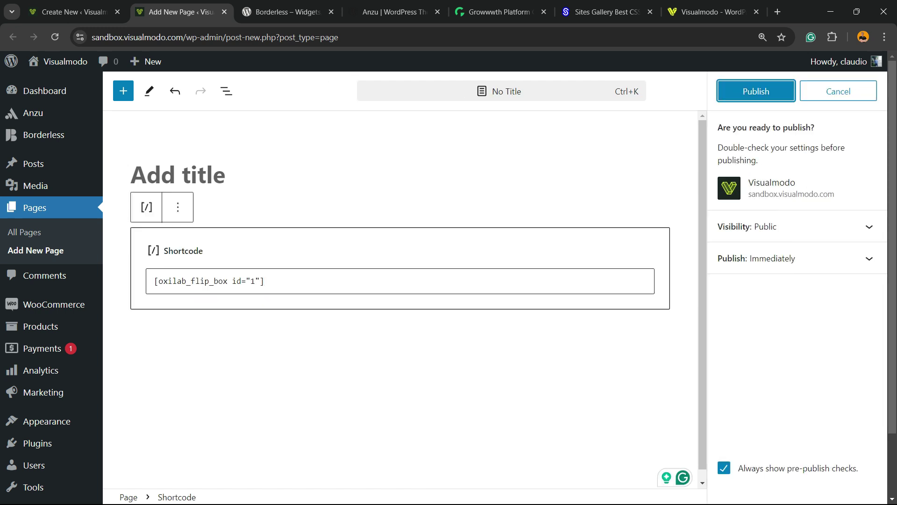
click(753, 91)
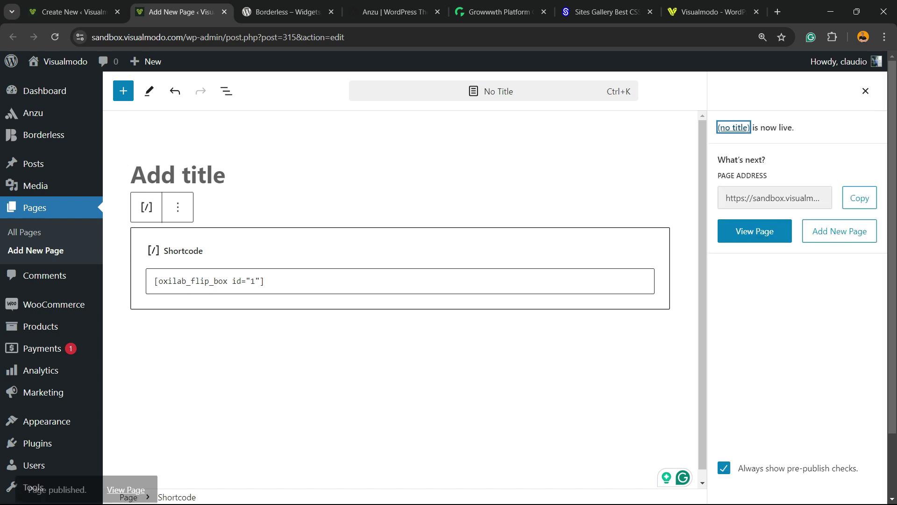
click(121, 474)
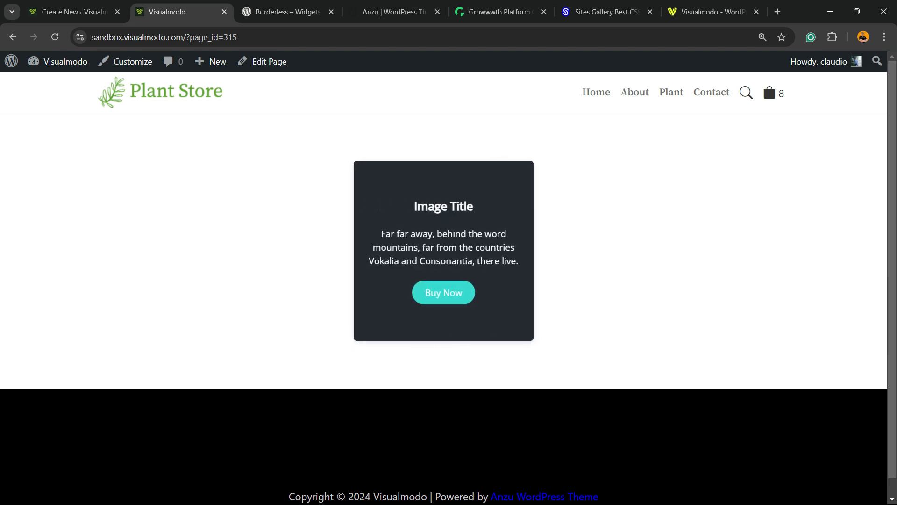
Step: Return to the Test flipbox editor, check its preview, and open the form for adding a new flip box
click(73, 12)
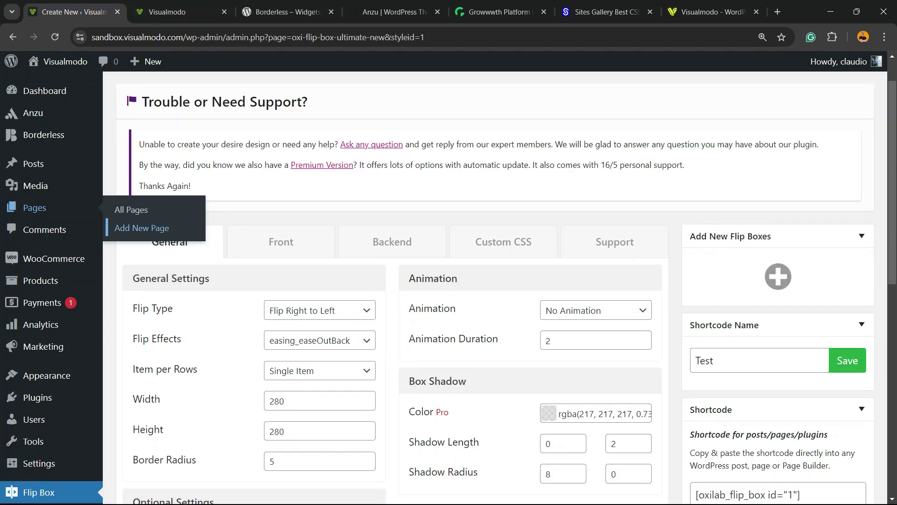
scroll(495, 281, down, 10)
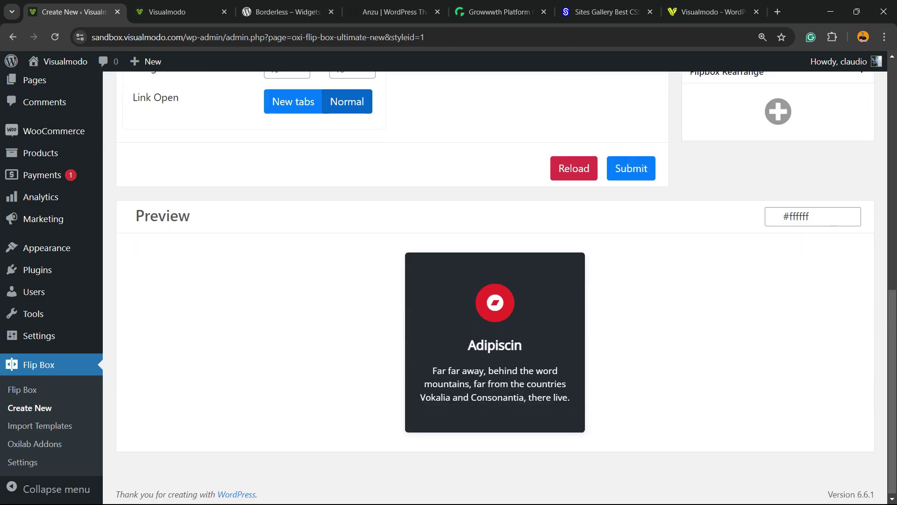
scroll(495, 280, up, 2)
scroll(495, 280, down, 2)
scroll(496, 280, up, 7)
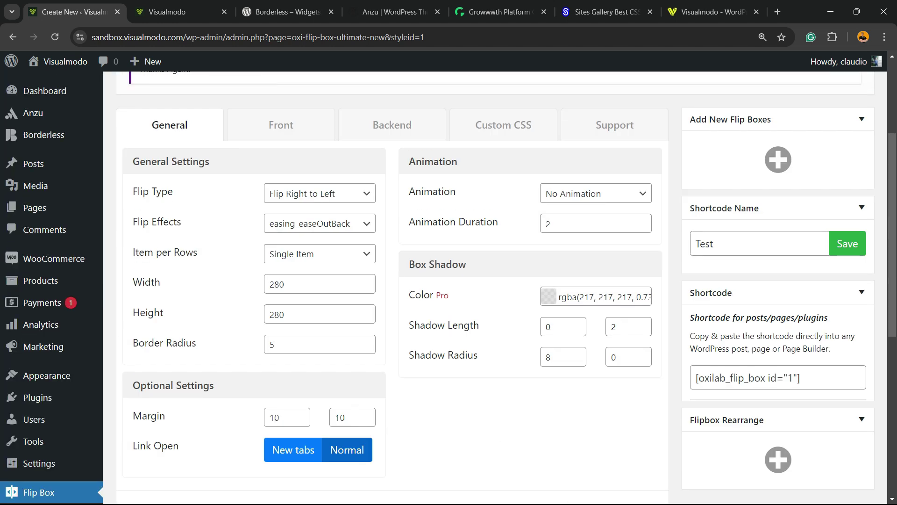
mouse_move(778, 159)
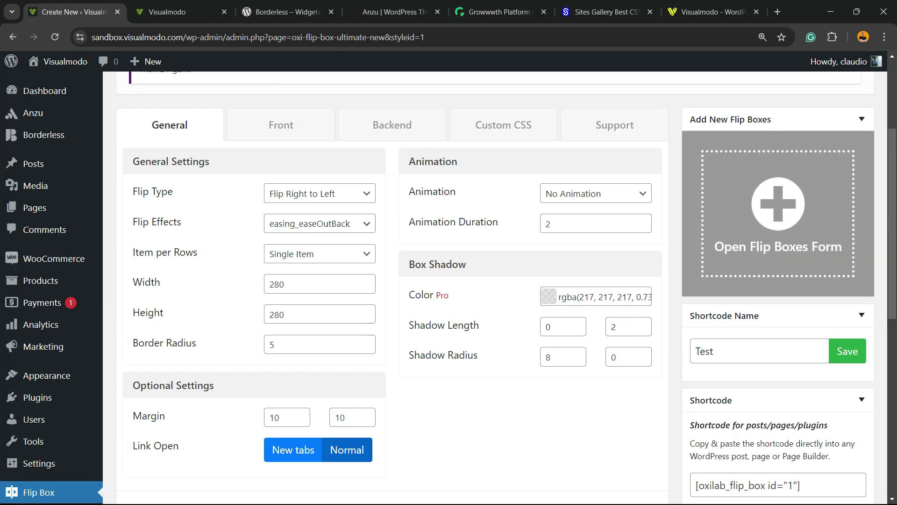
click(777, 215)
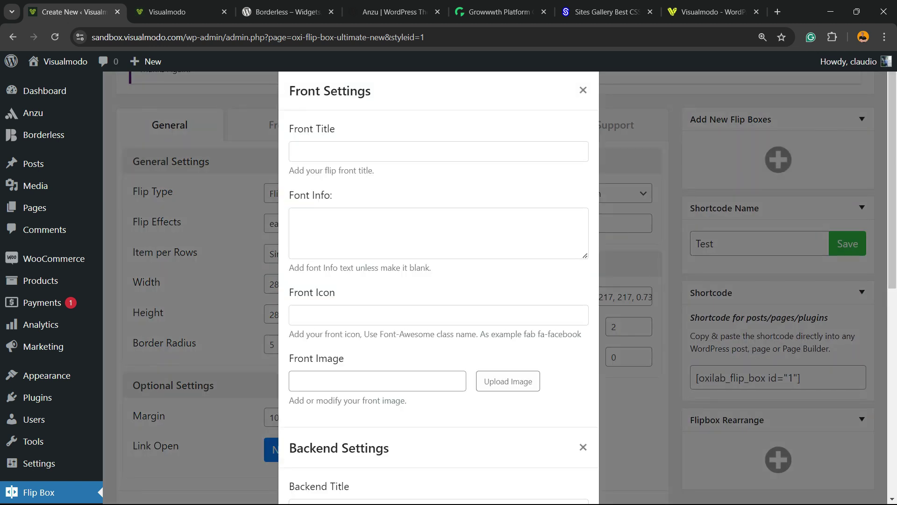
Step: Review the front and backend fields of the new flip box form, close it unsubmitted, and check the preview
scroll(438, 280, down, 9)
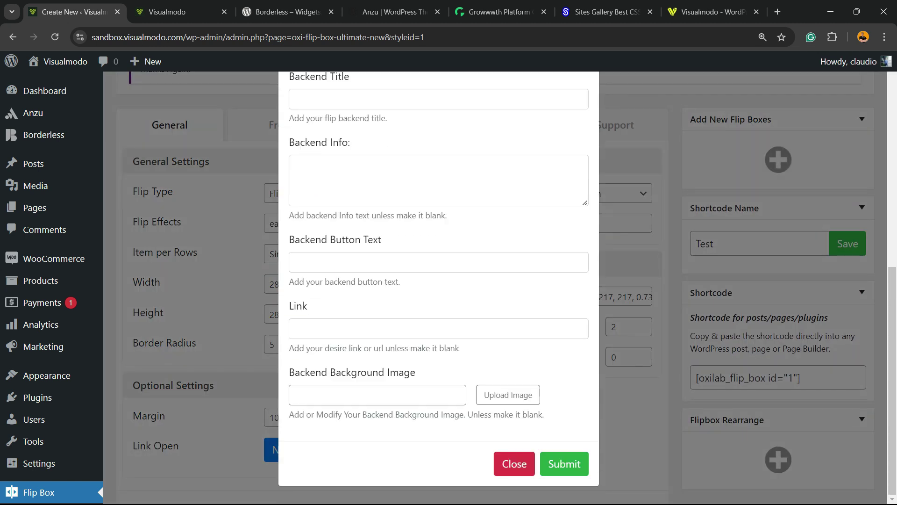
click(513, 463)
scroll(514, 373, down, 8)
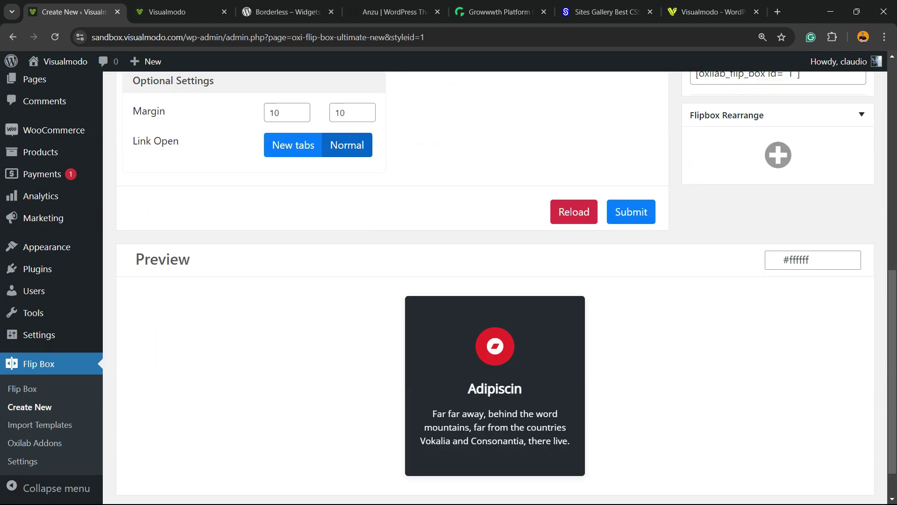
scroll(495, 327, up, 5)
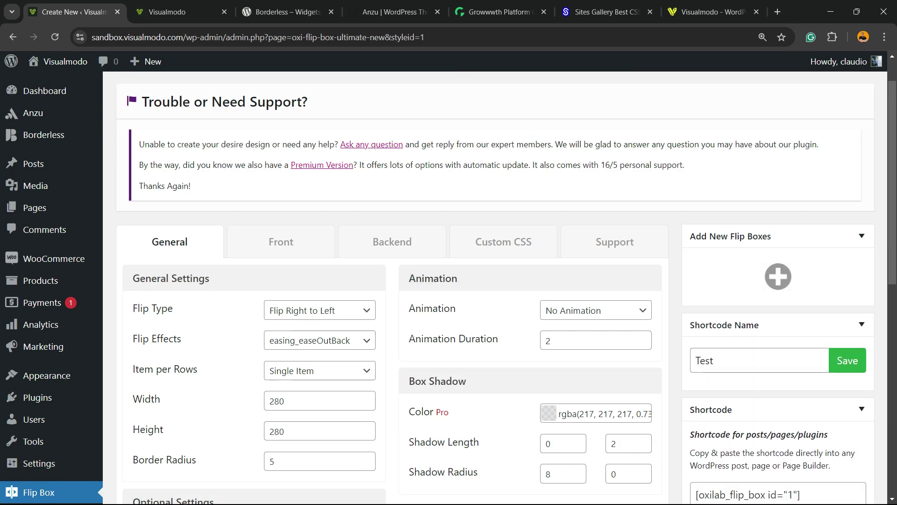
Step: Examine the flip box's front-side general, icon, heading and information settings
click(714, 360)
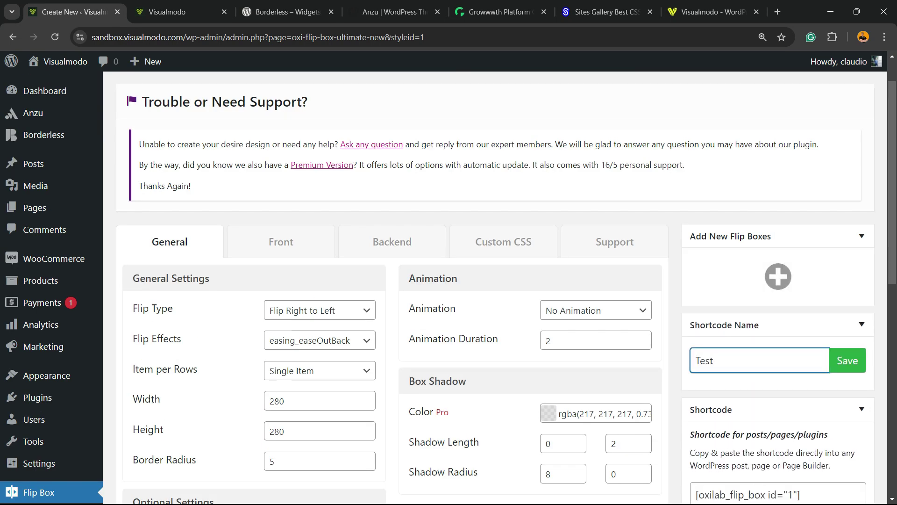
click(280, 242)
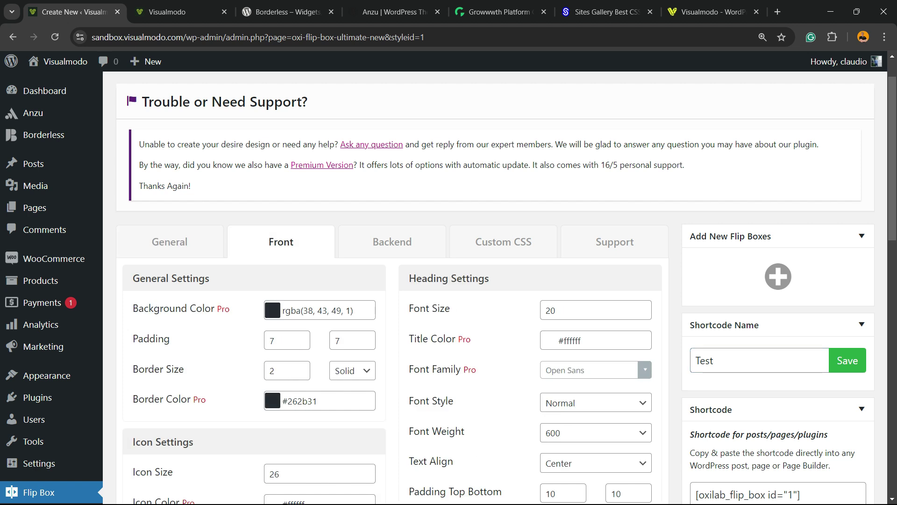
scroll(449, 280, down, 5)
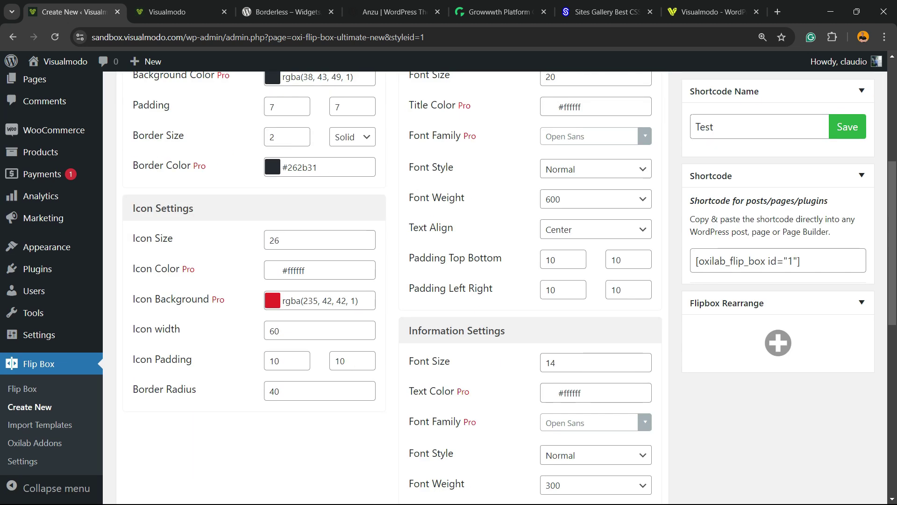
scroll(448, 281, up, 3)
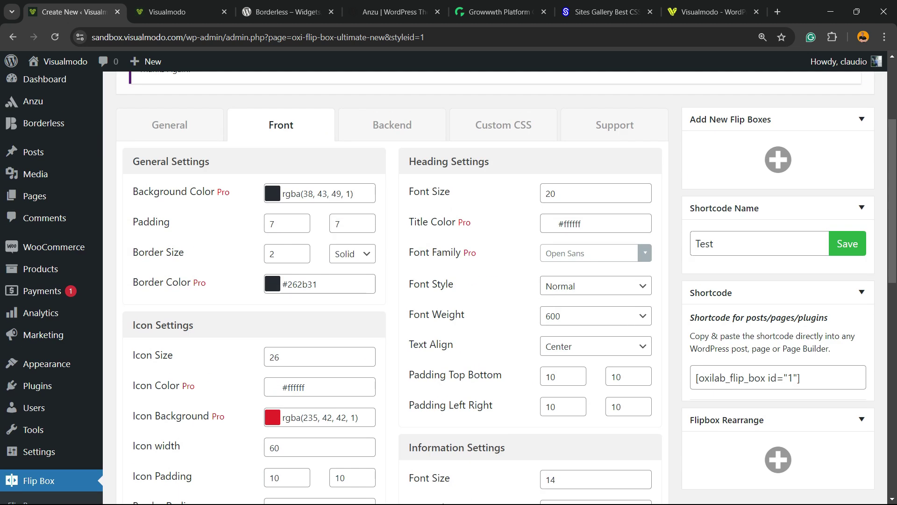
scroll(448, 281, up, 4)
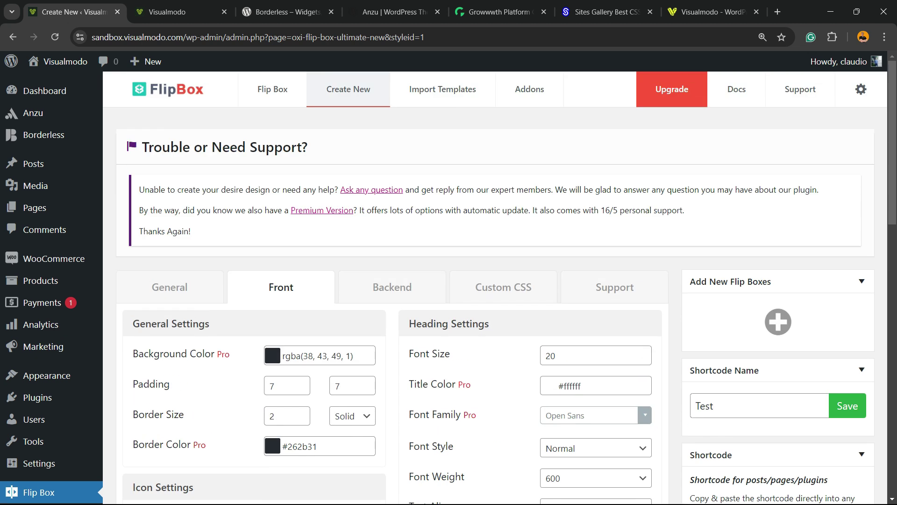
Step: Return to the general settings and look through the available flip types
click(170, 287)
scroll(327, 269, down, 2)
click(328, 238)
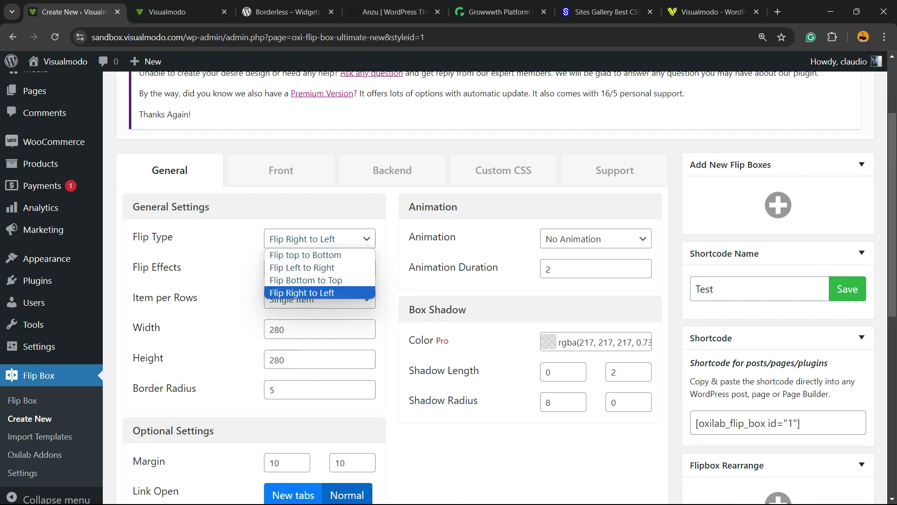
click(327, 238)
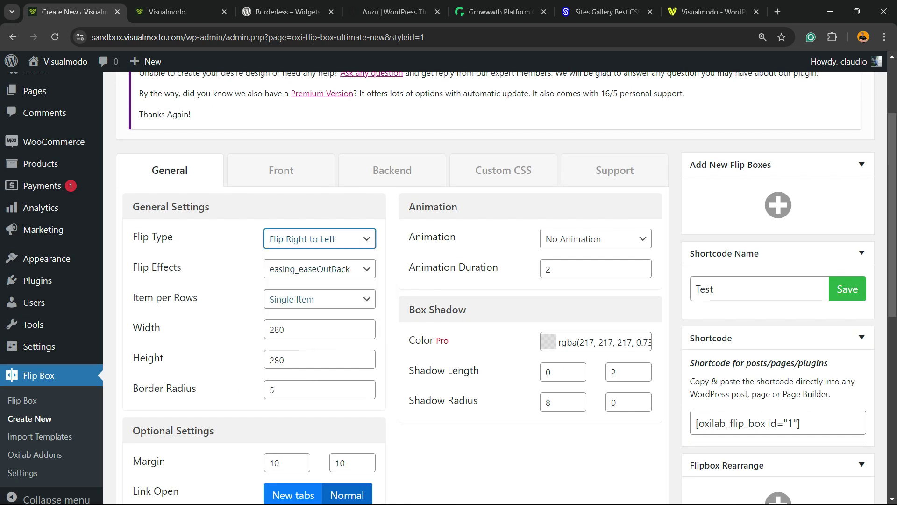
Step: Set the number of items per row to 3 Items and check the flip box preview
click(301, 299)
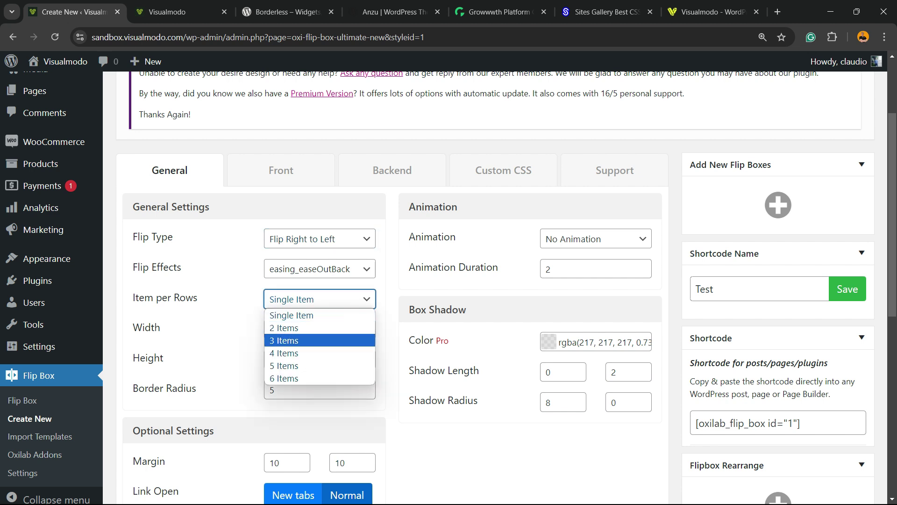
click(319, 340)
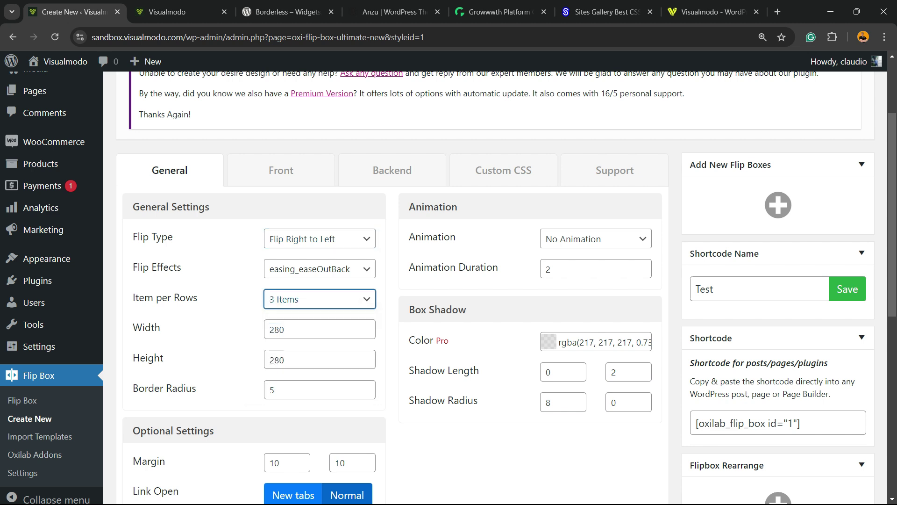
scroll(319, 332, down, 8)
scroll(495, 280, up, 10)
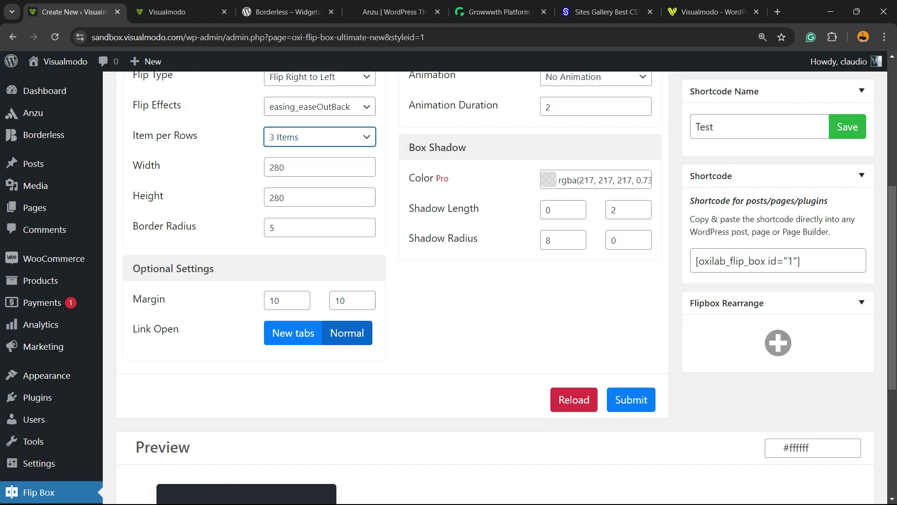
scroll(495, 281, down, 7)
scroll(495, 280, down, 2)
scroll(495, 281, up, 5)
scroll(496, 281, up, 3)
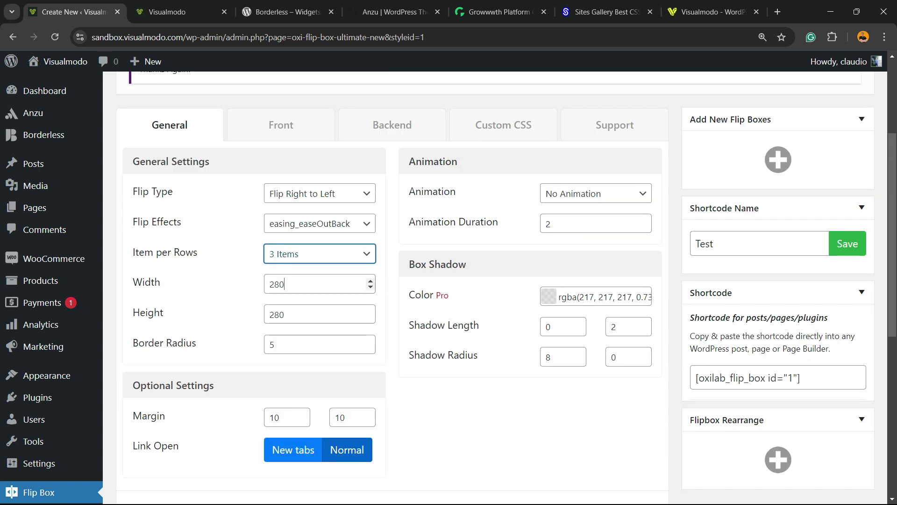
Step: Review the width and border radius fields, and submit the general settings, checking the resulting preview
click(284, 284)
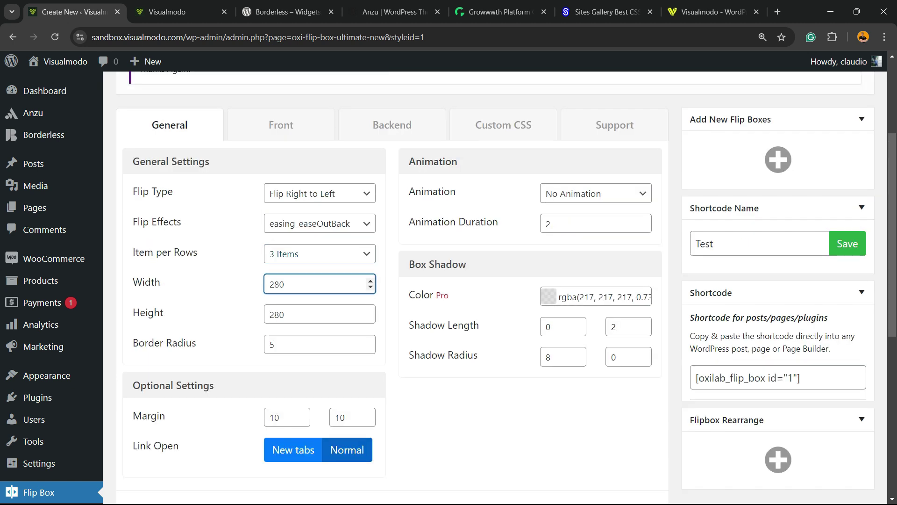
click(284, 344)
scroll(495, 281, down, 1)
scroll(496, 280, up, 1)
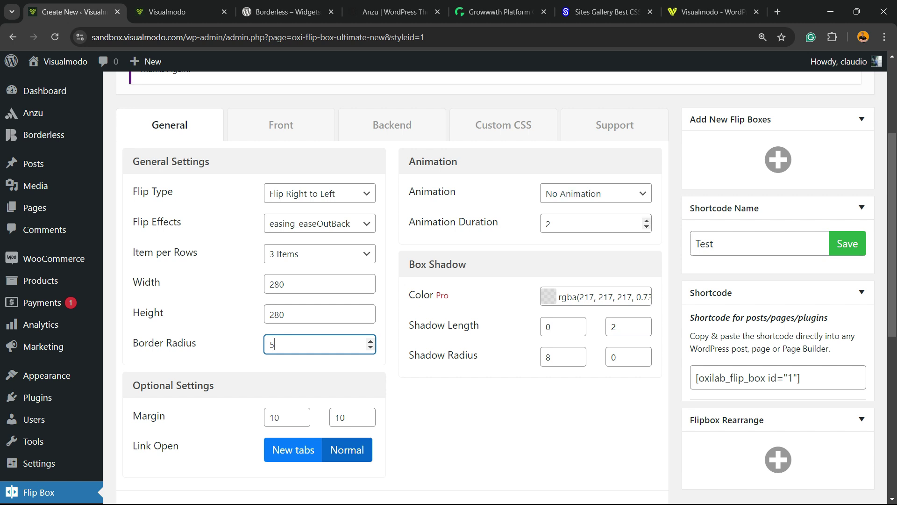
scroll(580, 327, down, 3)
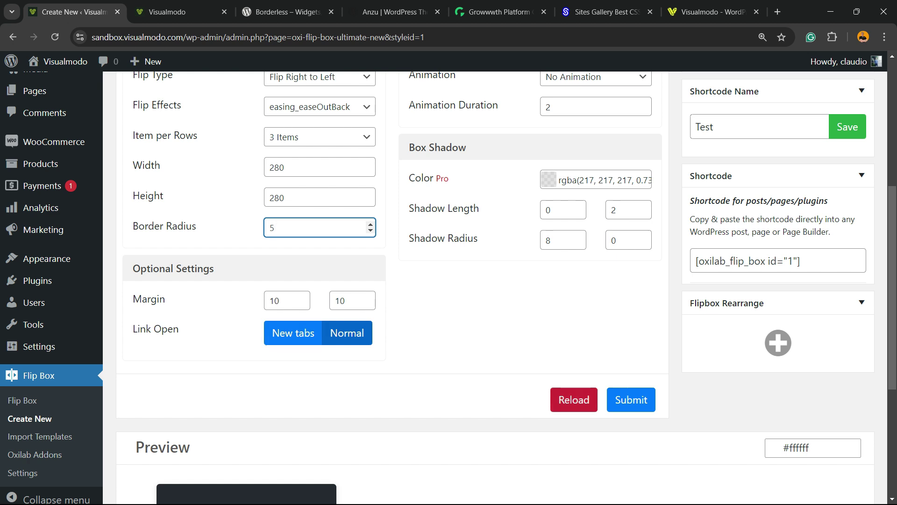
click(631, 399)
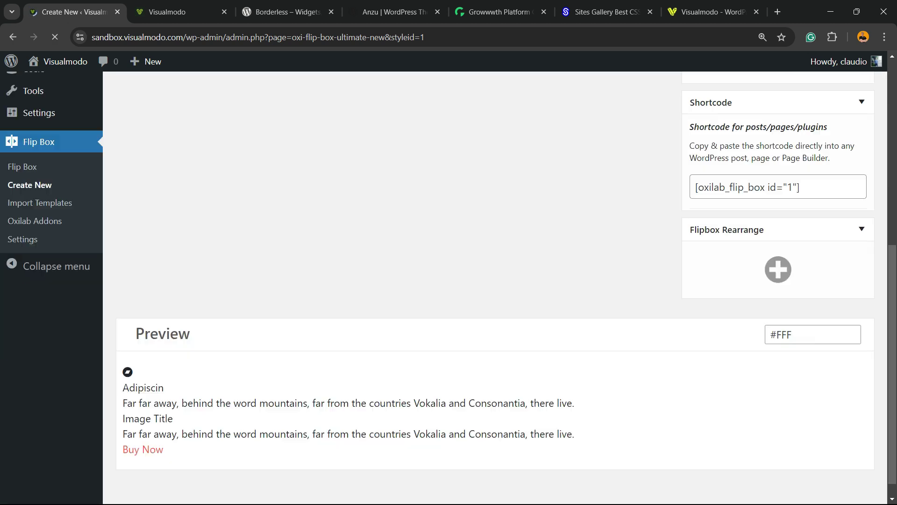
scroll(495, 288, up, 5)
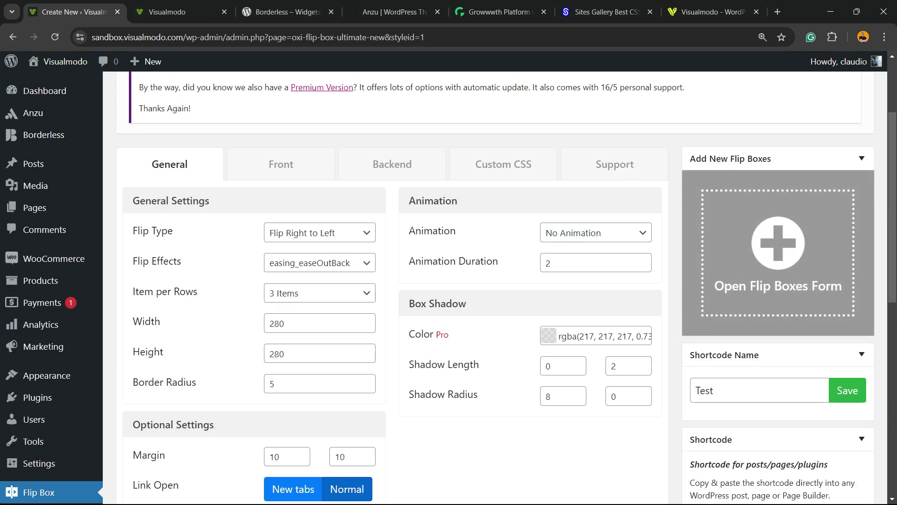
scroll(778, 201, down, 5)
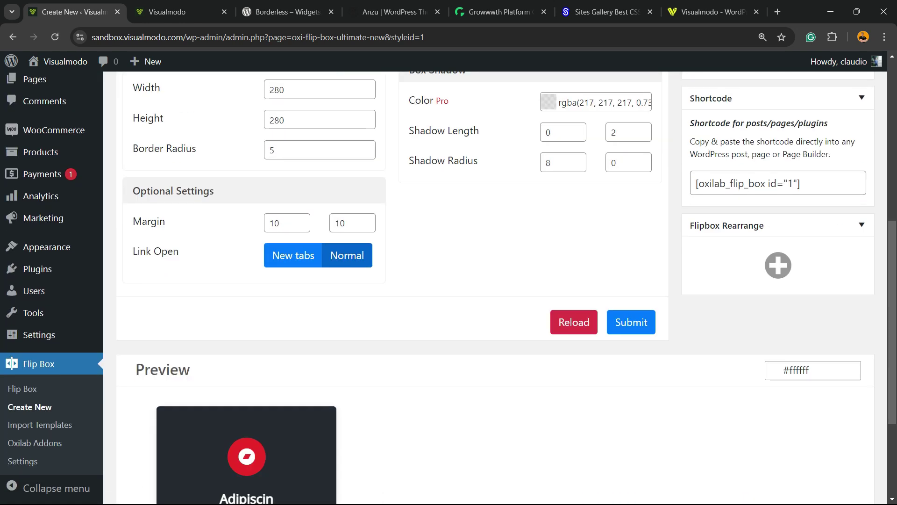
scroll(778, 280, down, 3)
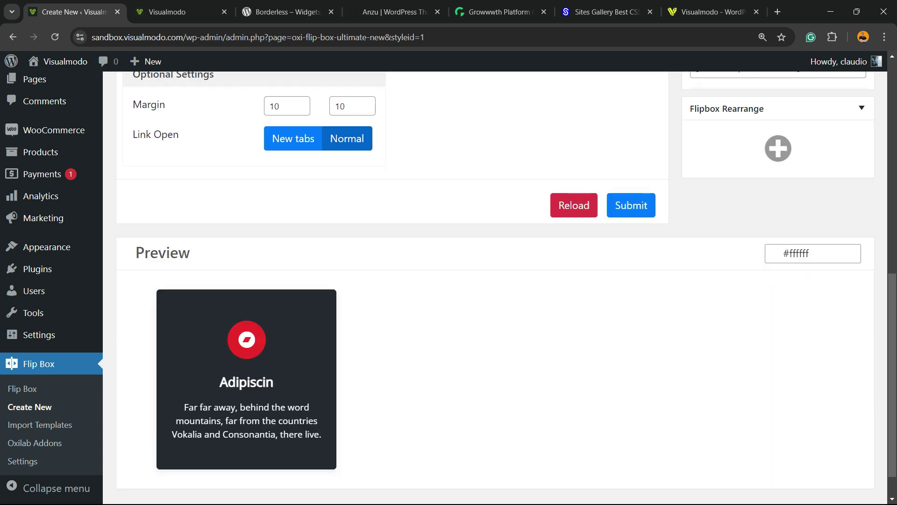
scroll(778, 201, up, 8)
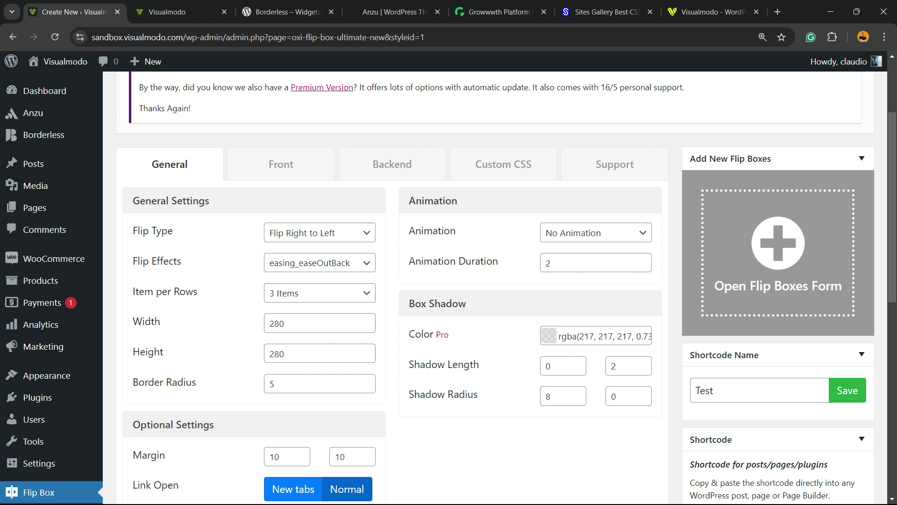
Step: Open the new flip box form and enter "Test" as front title and "Test" repeated nine times as front info
click(778, 253)
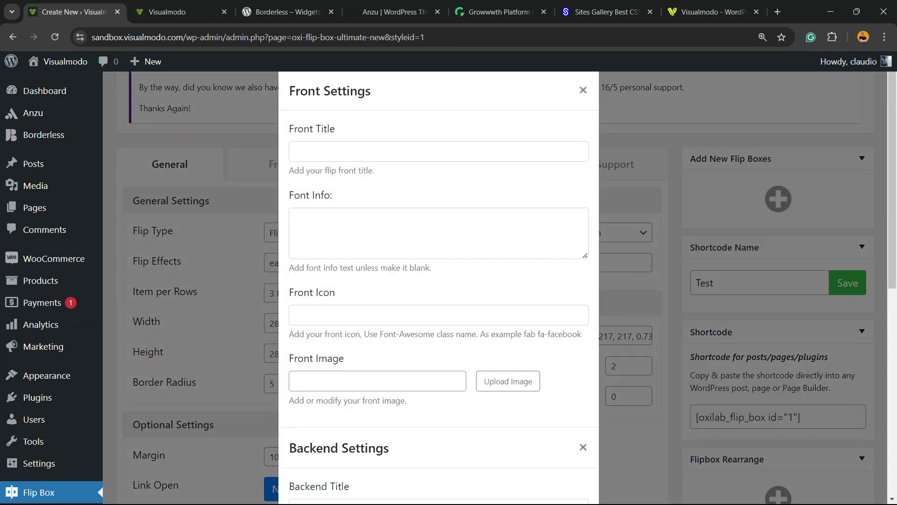
click(298, 219)
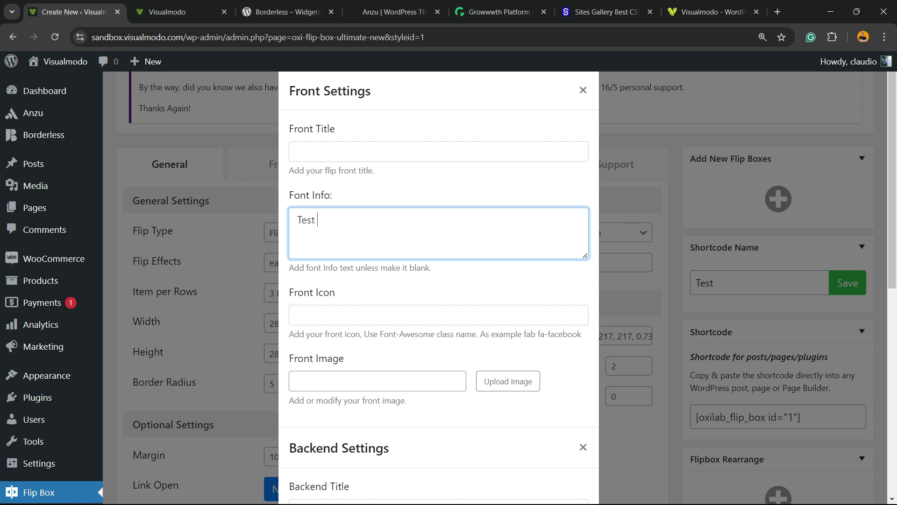
key(ctrl+a)
key(ctrl+v)
key(ctrl+v)
key(ctrl+v)
key(ctrl+v)
key(ctrl+v)
key(ctrl+v)
key(ctrl+v)
key(ctrl+v)
key(ctrl+v)
text(Test)
Step: Set the front icon to fab fa-acquisitions-incorporated and choose the cyclist photo from the media library as front image
click(298, 315)
scroll(438, 374, down, 2)
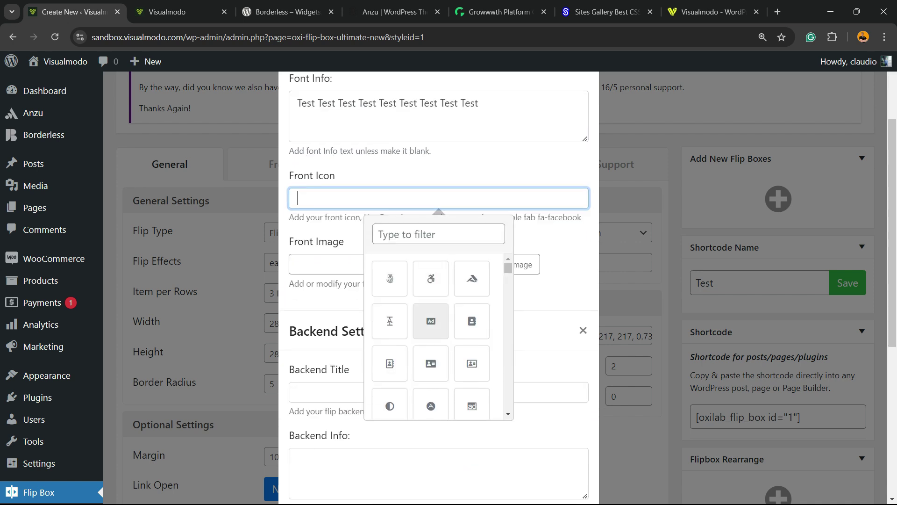
click(389, 321)
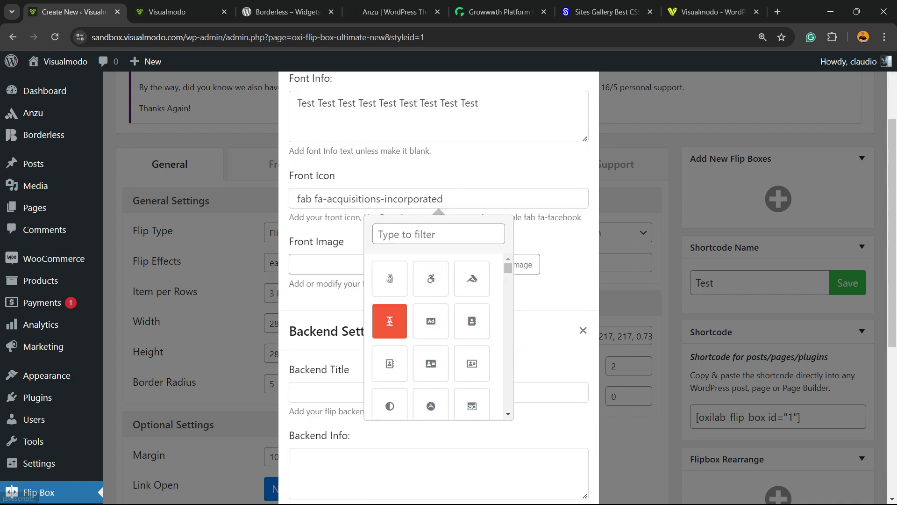
click(326, 264)
click(508, 264)
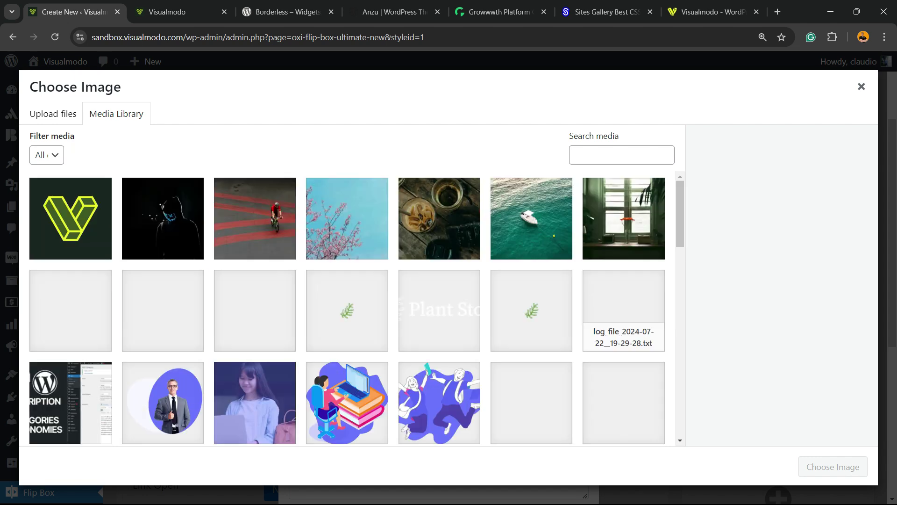
click(254, 219)
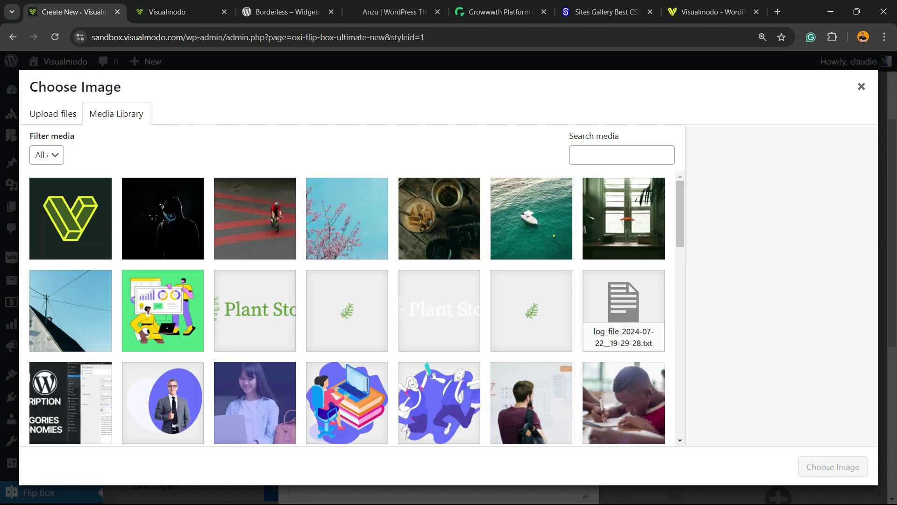
click(833, 466)
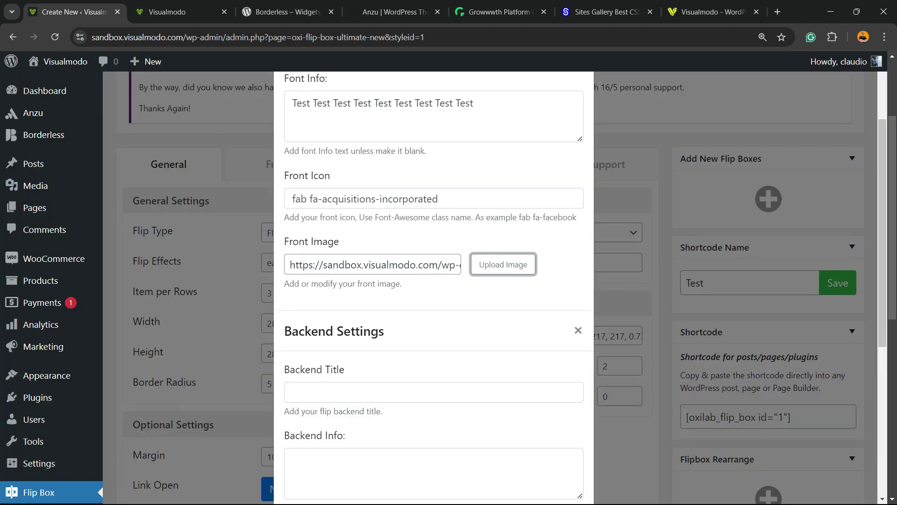
Step: Enter "Test Test" as the backend title and fill the backend info with "Test" repeated fifteen times
scroll(434, 280, down, 3)
click(293, 276)
text(Test Test)
click(292, 343)
key(ctrl+v)
key(ctrl+v)
key(ctrl+v)
key(ctrl+v)
key(ctrl+v)
key(ctrl+v)
key(ctrl+v)
key(ctrl+v)
key(ctrl+v)
key(ctrl+v)
key(ctrl+v)
key(ctrl+v)
key(ctrl+v)
key(ctrl+v)
key(ctrl+v)
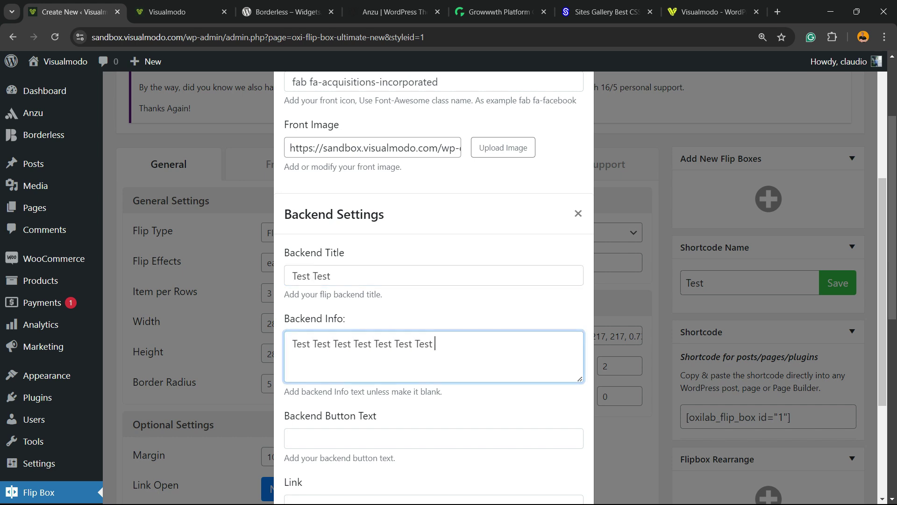
scroll(434, 281, down, 3)
click(293, 322)
scroll(292, 322, down, 2)
text(Test)
click(293, 328)
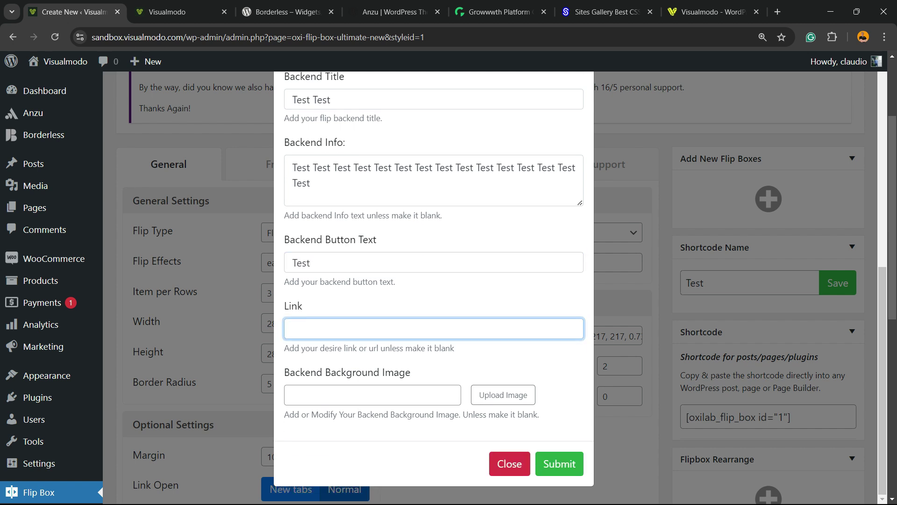
click(280, 11)
click(259, 37)
key(ctrl+c)
click(68, 12)
key(ctrl+v)
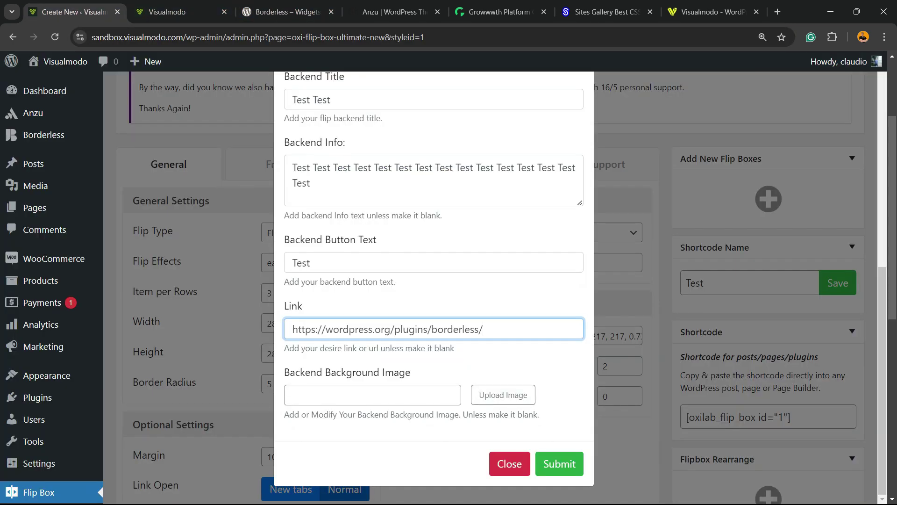
Step: Submit the new flip box and check it beside the first one in the preview
click(559, 463)
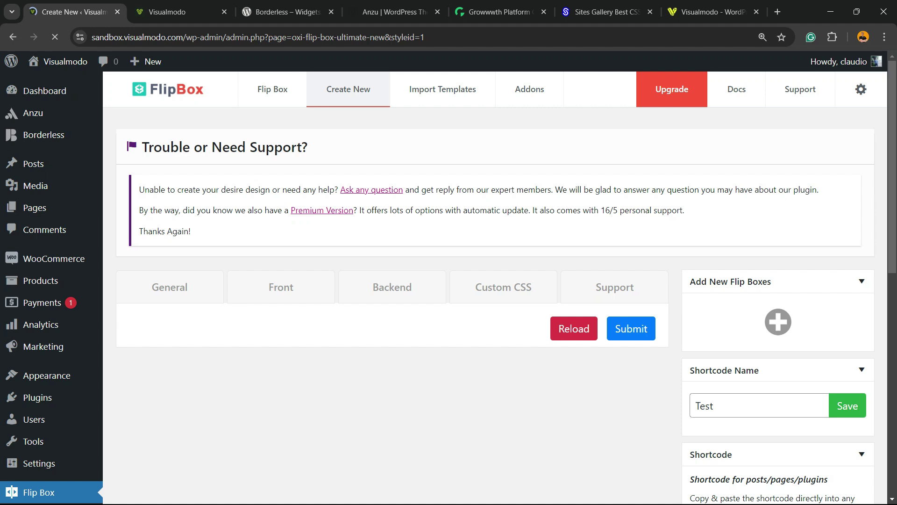
scroll(495, 288, down, 10)
mouse_move(497, 385)
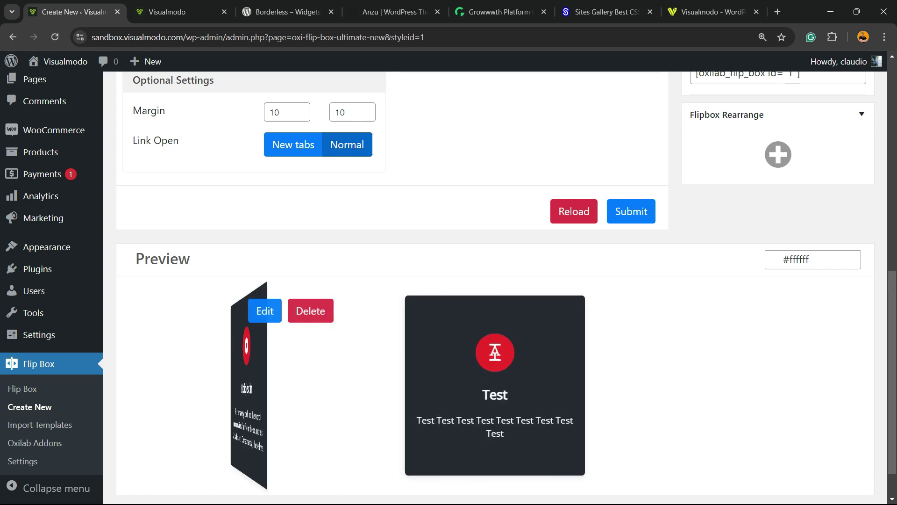
scroll(495, 288, up, 8)
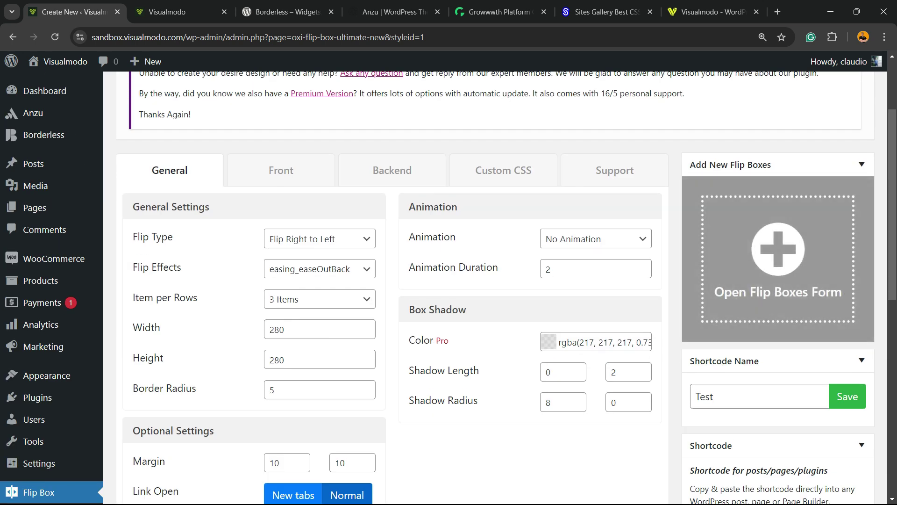
Step: Submit the flip box settings and check both boxes on the published page
scroll(640, 269, up, 3)
scroll(640, 268, down, 10)
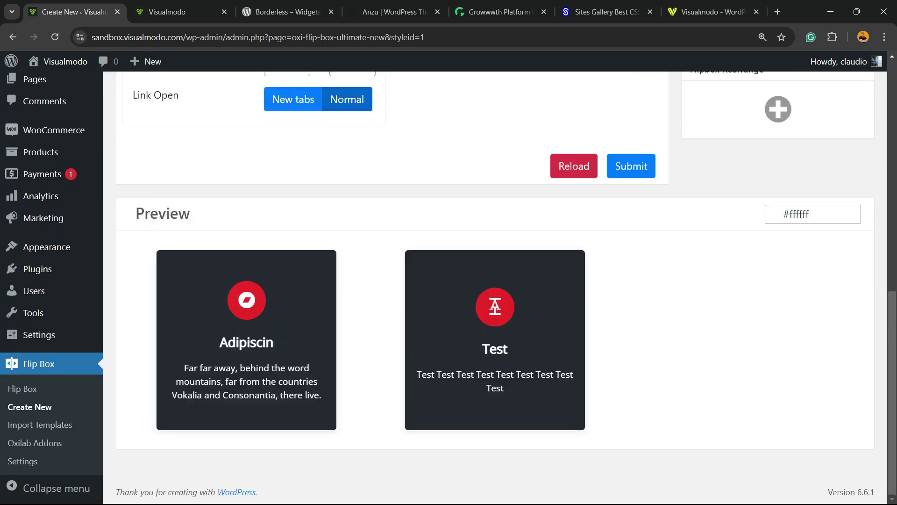
click(630, 166)
scroll(630, 165, up, 8)
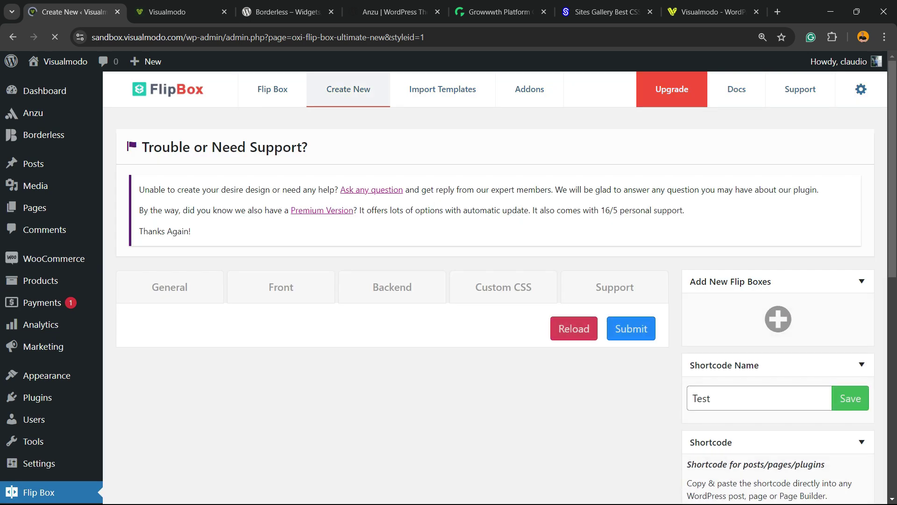
key(ctrl+Tab)
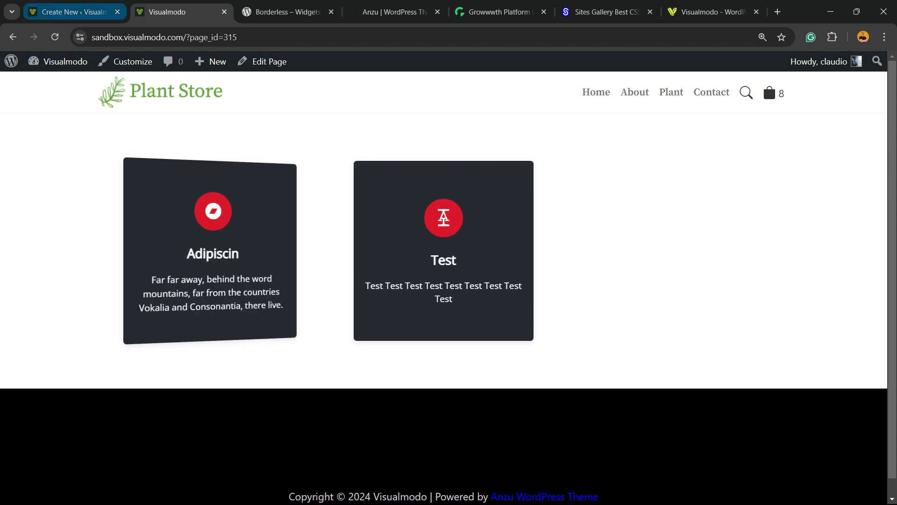
Step: Return to the flip box editor and review the Front style settings and the preview of both boxes
click(73, 12)
scroll(498, 341, down, 10)
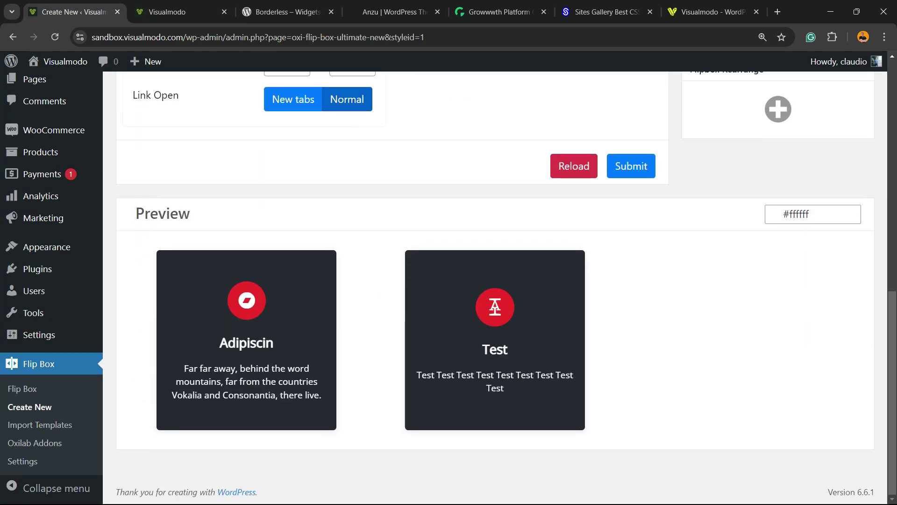
scroll(497, 341, up, 10)
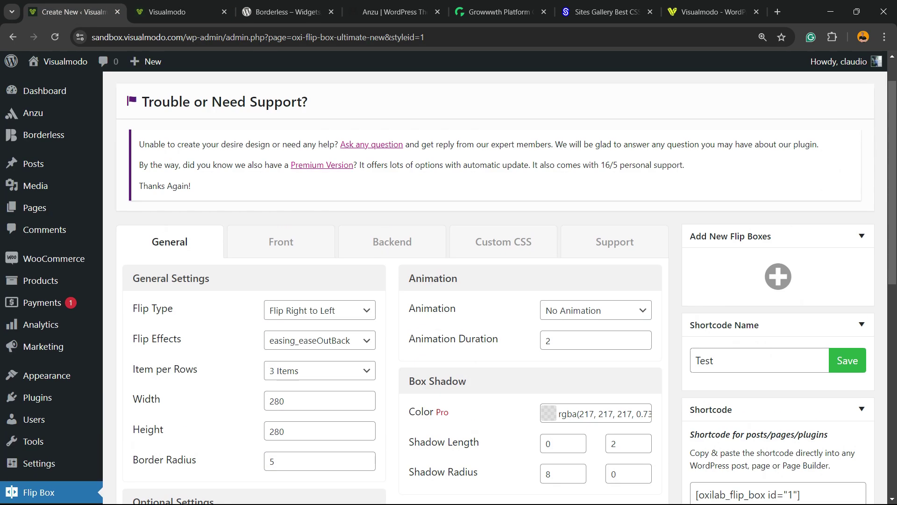
click(280, 243)
scroll(327, 261, down, 7)
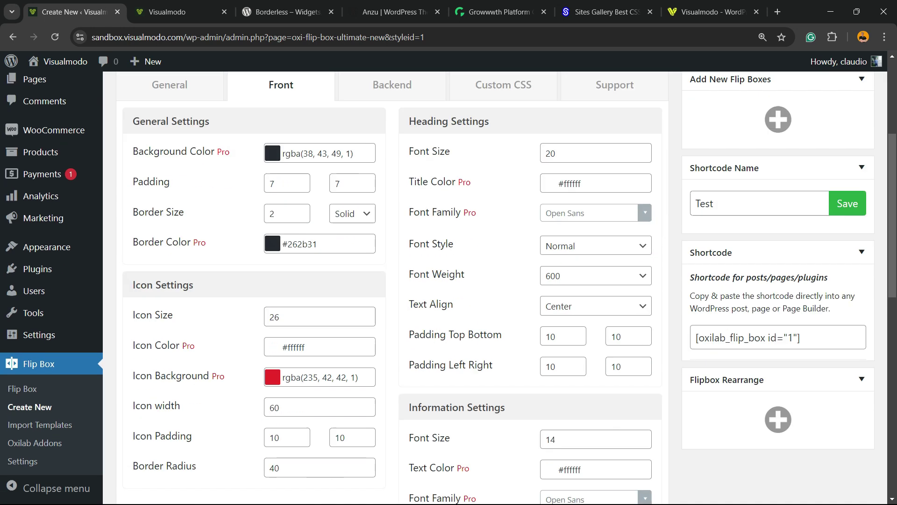
scroll(370, 214, down, 7)
mouse_move(496, 327)
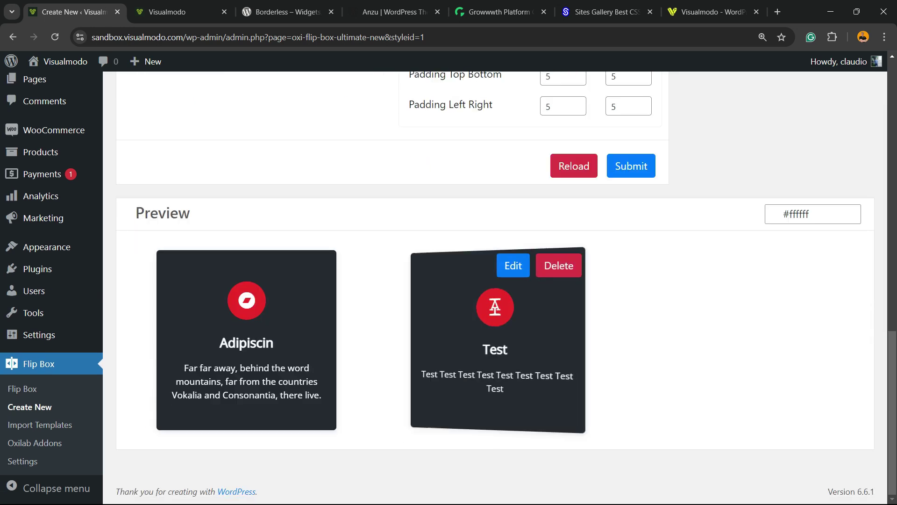
Step: Open the Adipiscin box for editing, review its front and backend fields, and close the form without changes
mouse_move(281, 327)
click(264, 266)
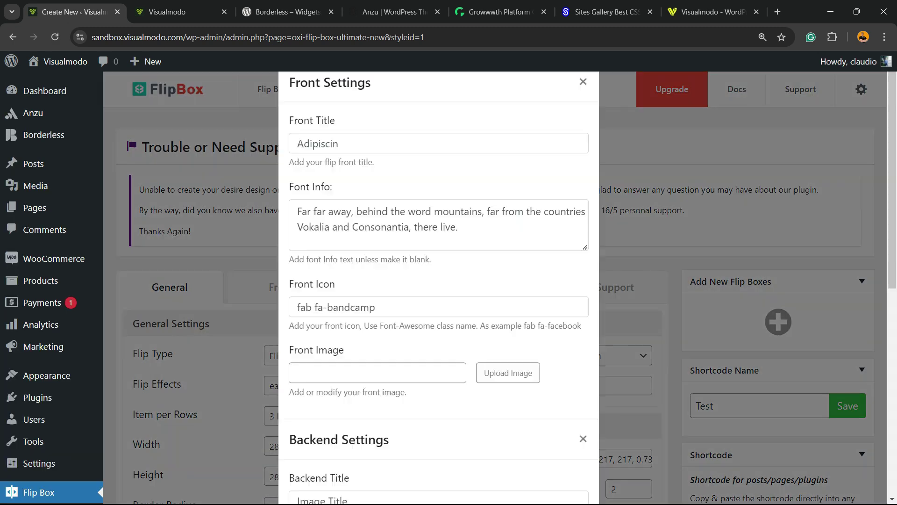
scroll(439, 281, down, 8)
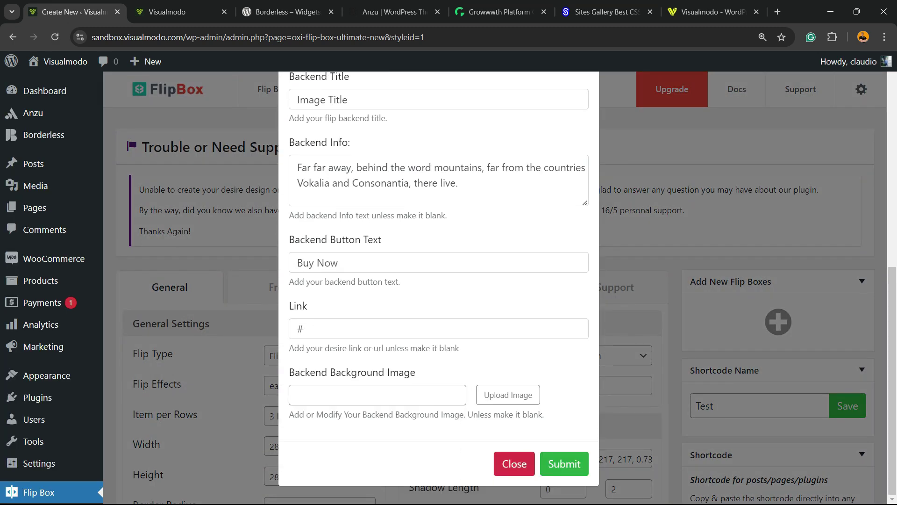
scroll(438, 281, up, 8)
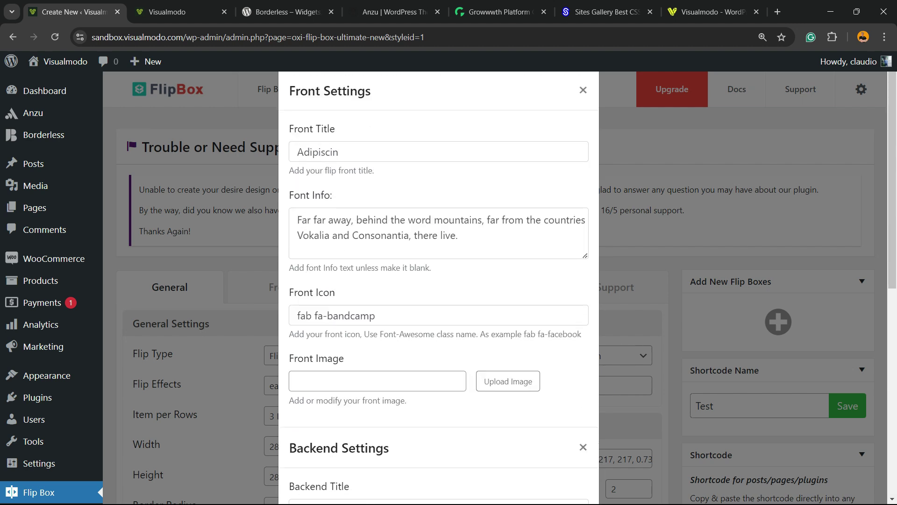
click(582, 90)
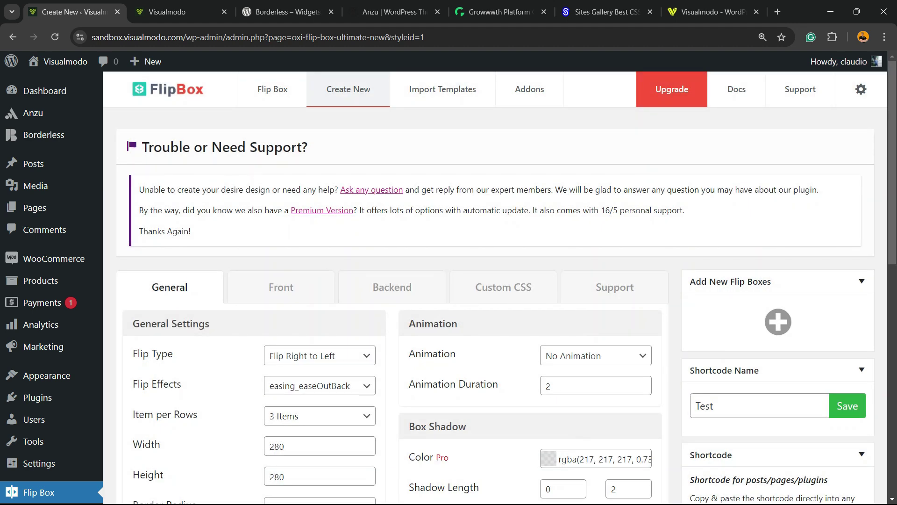
Step: Review the Backend style settings, including heading, info and button options, and the back of the Test box
scroll(392, 234, down, 3)
click(392, 170)
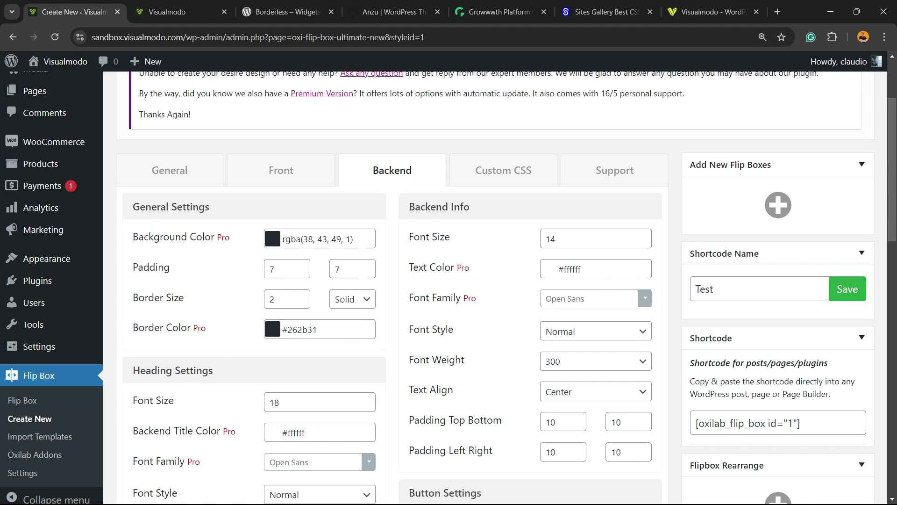
scroll(495, 374, down, 15)
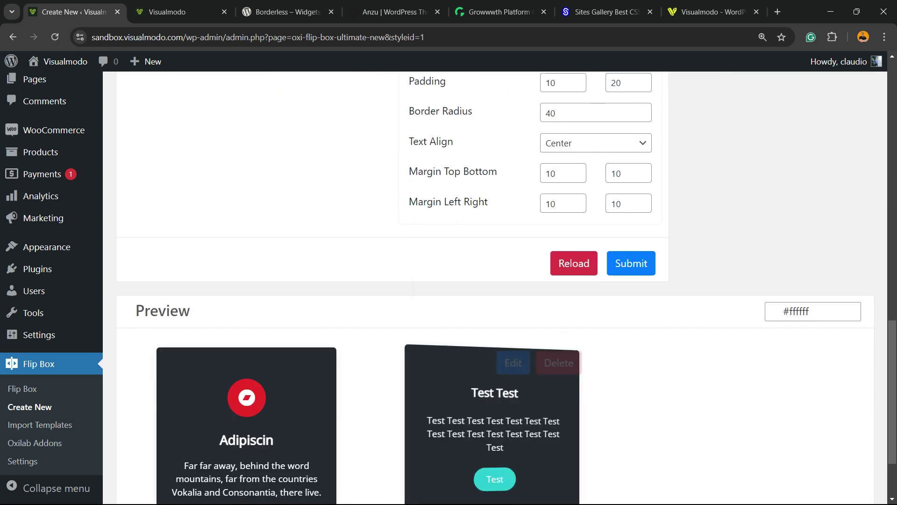
scroll(495, 374, up, 8)
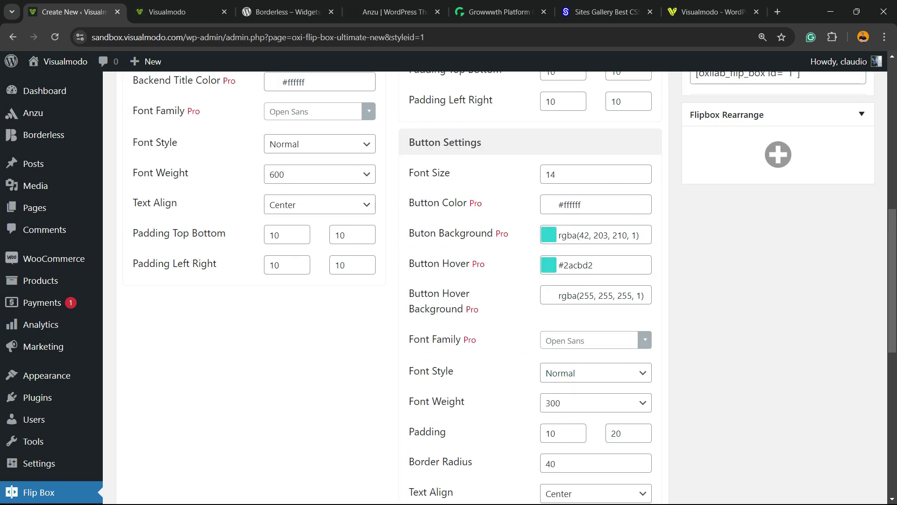
scroll(496, 288, up, 8)
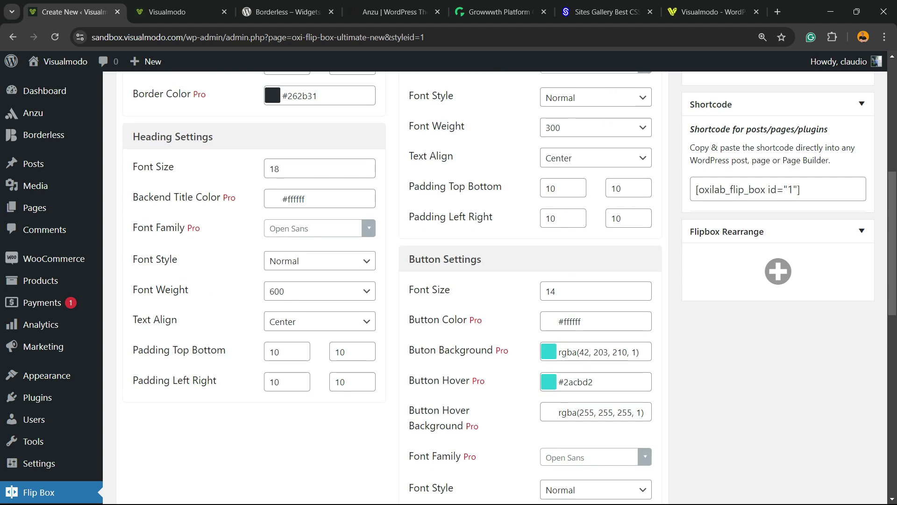
Step: Review the Custom CSS and Support sections of the flip box editor and return to the General settings
click(503, 287)
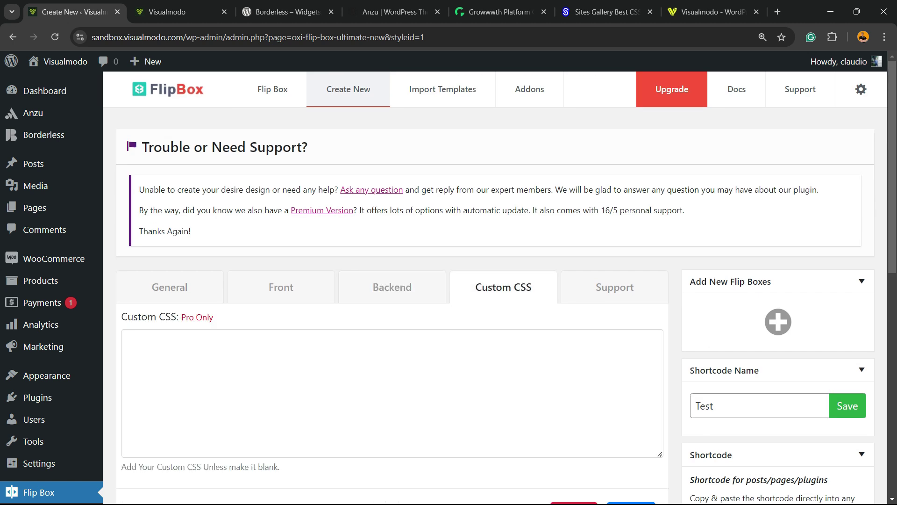
scroll(495, 288, down, 3)
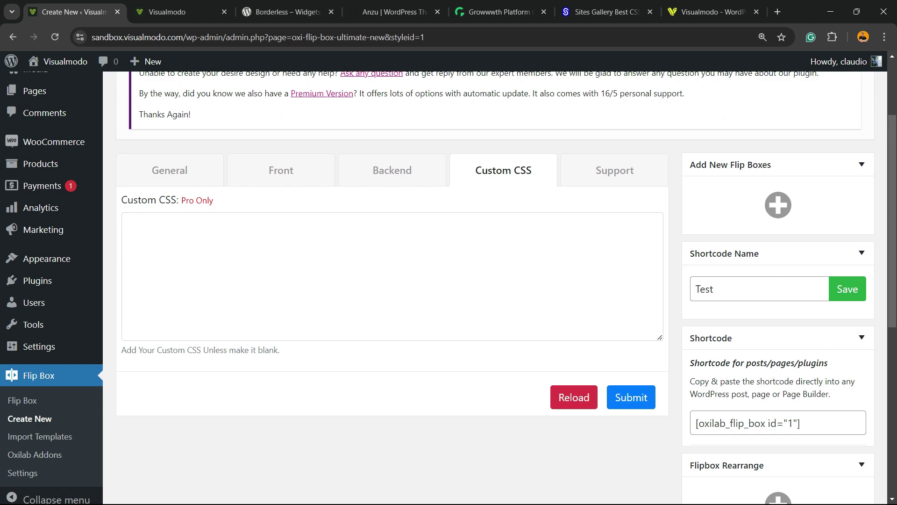
click(614, 171)
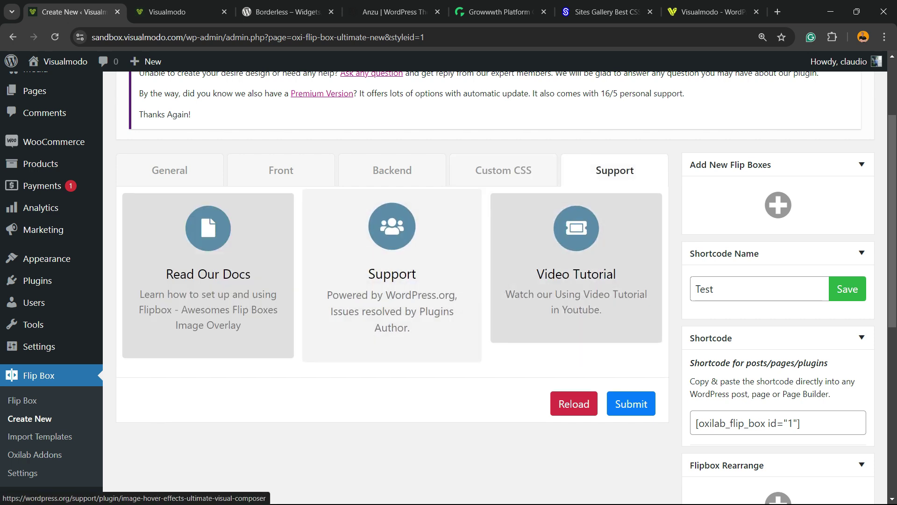
click(169, 170)
scroll(495, 327, down, 8)
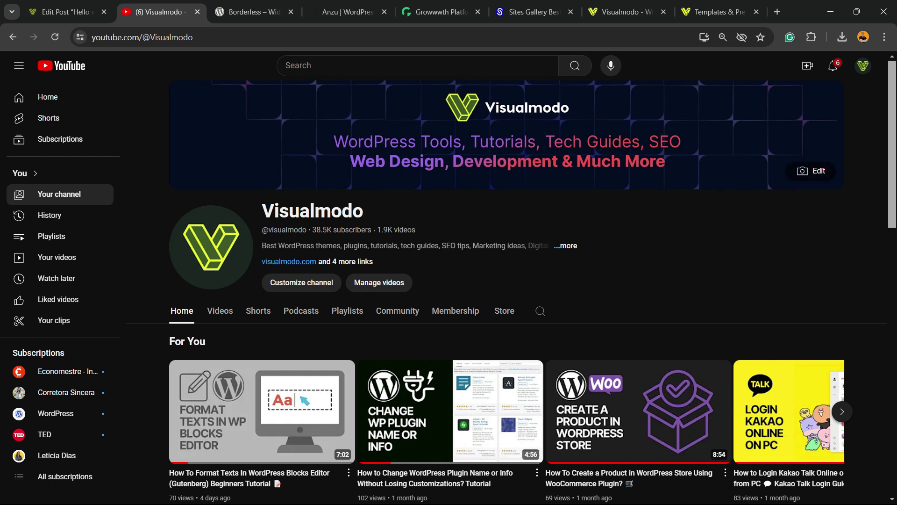
Step: Look over the Borderless plugin page and the Anzu theme page on WordPress.org
click(247, 12)
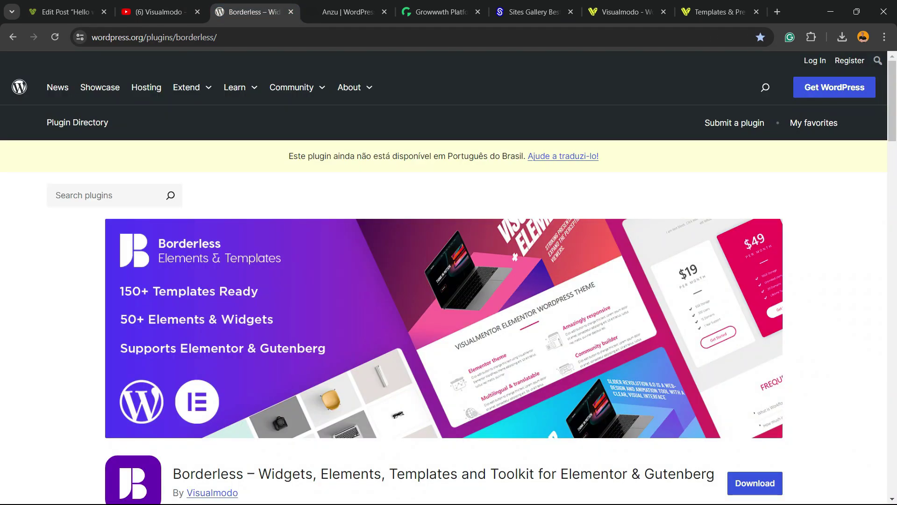
scroll(448, 280, down, 3)
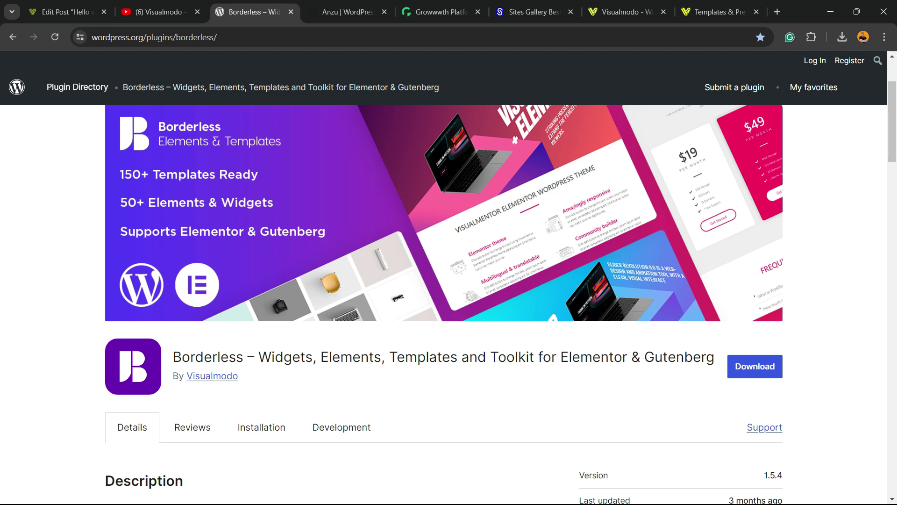
scroll(448, 303, up, 3)
scroll(448, 303, down, 3)
click(348, 12)
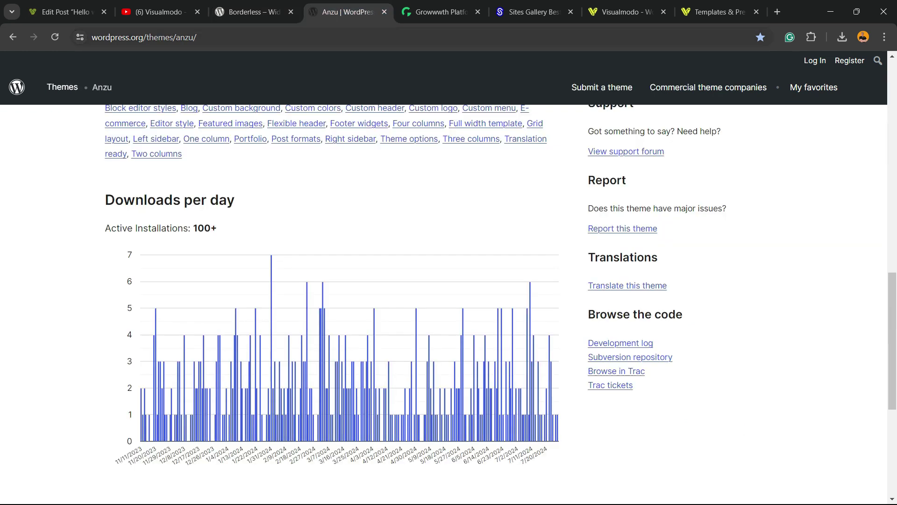
scroll(448, 303, up, 12)
scroll(331, 294, up, 3)
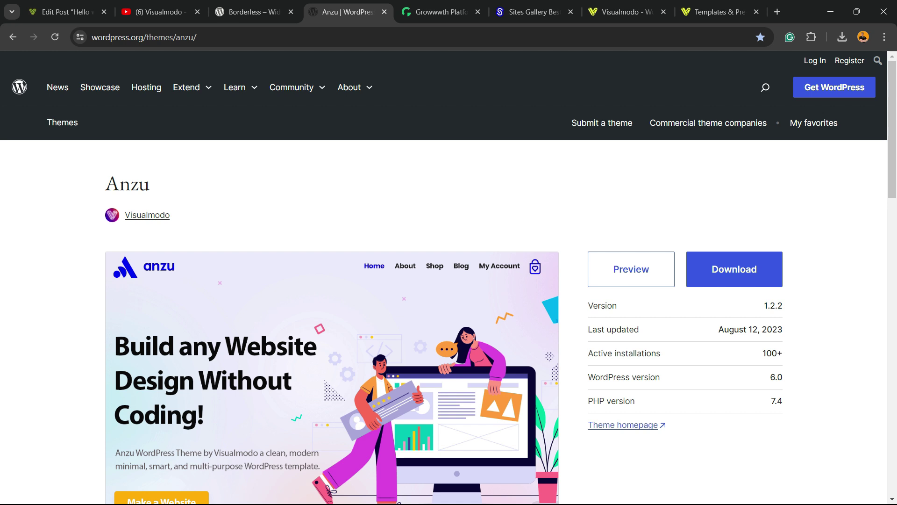
Step: Switch to the Growwwth site and browse its featured and latest website listings
click(439, 12)
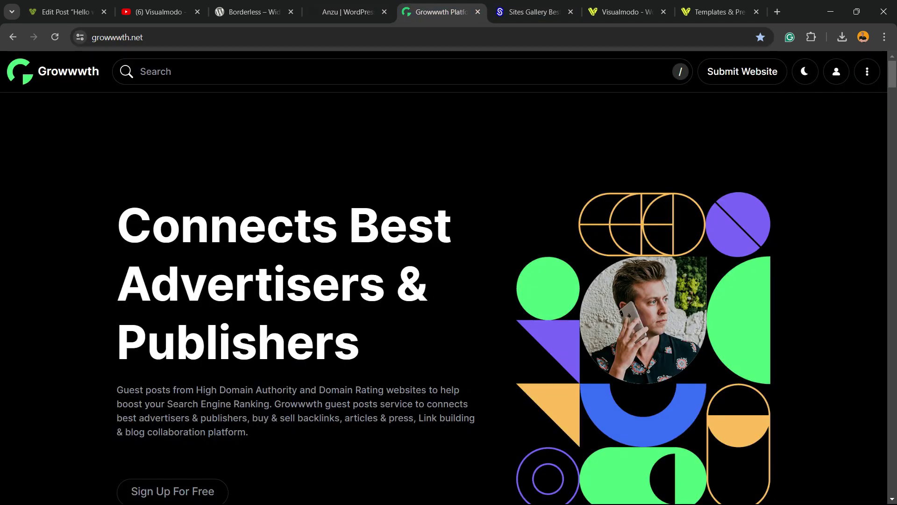
scroll(444, 299, down, 12)
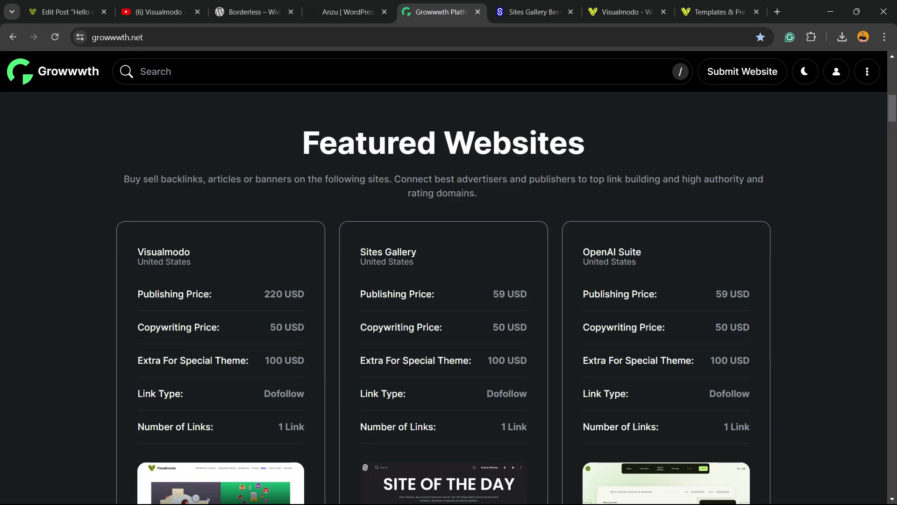
scroll(444, 299, down, 11)
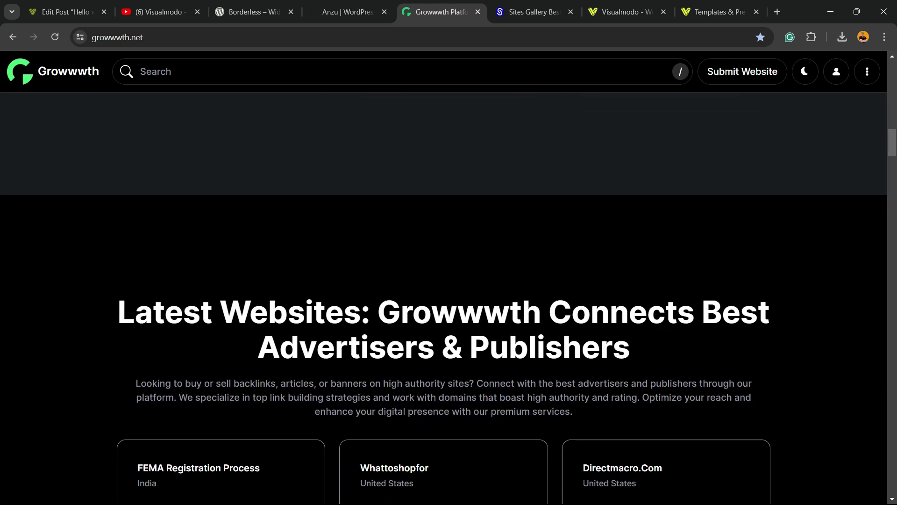
scroll(443, 299, down, 8)
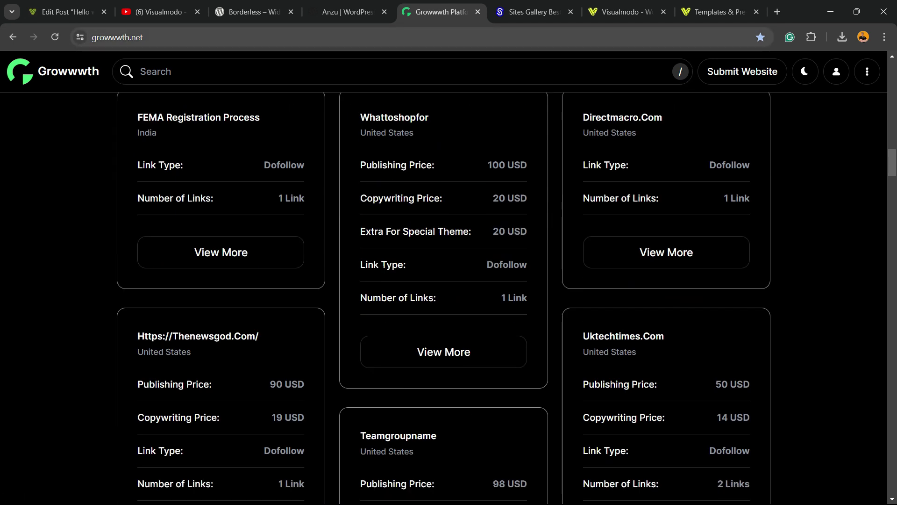
double_click(125, 37)
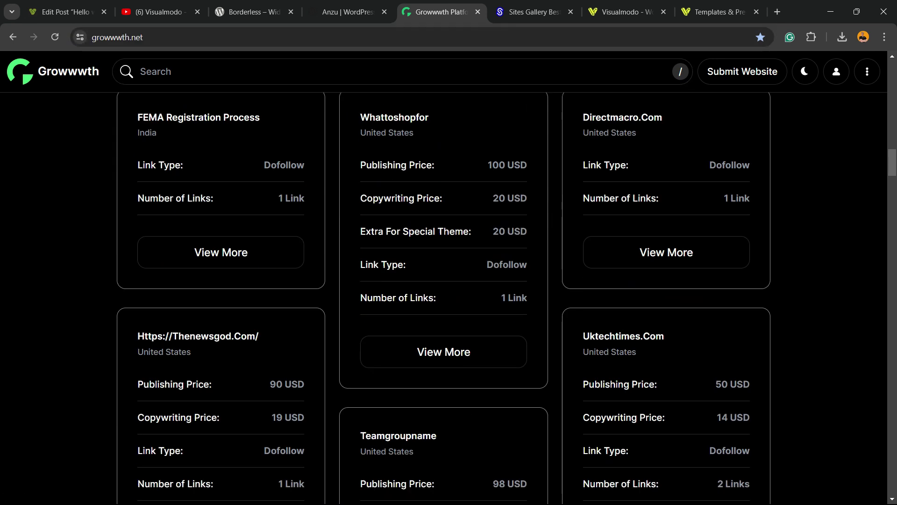
scroll(444, 299, down, 14)
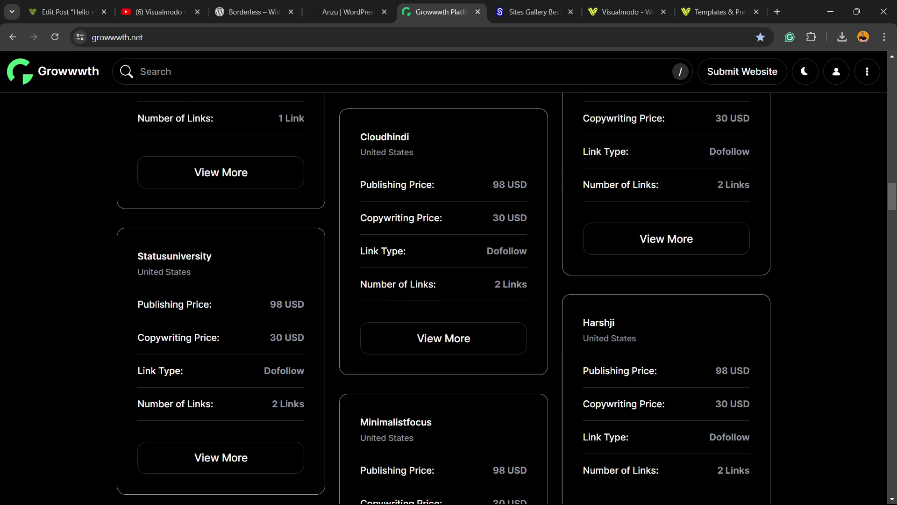
scroll(444, 299, down, 18)
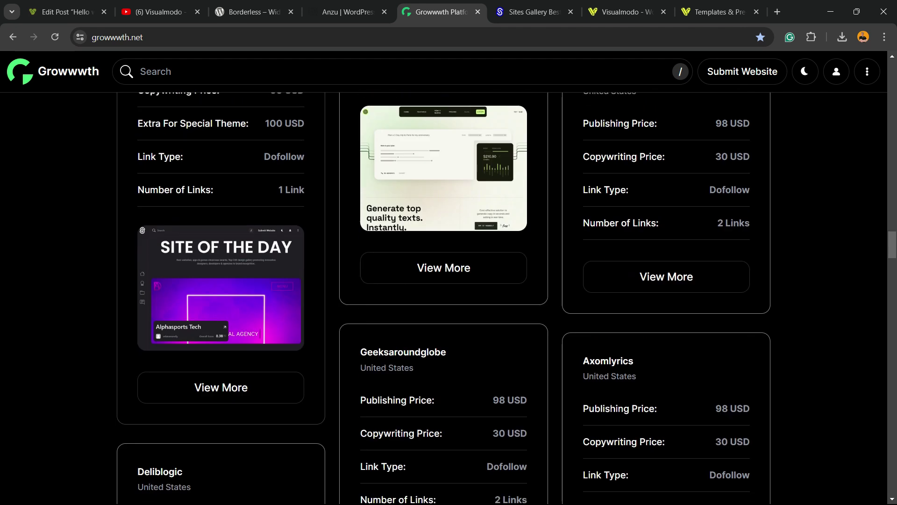
Step: Switch to the Sites Gallery site and browse its showcased website designs
click(532, 12)
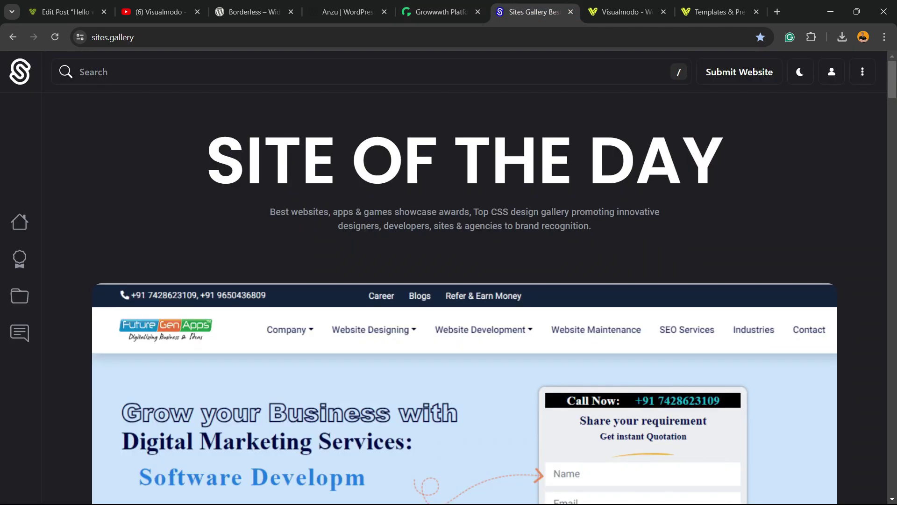
scroll(465, 297, down, 10)
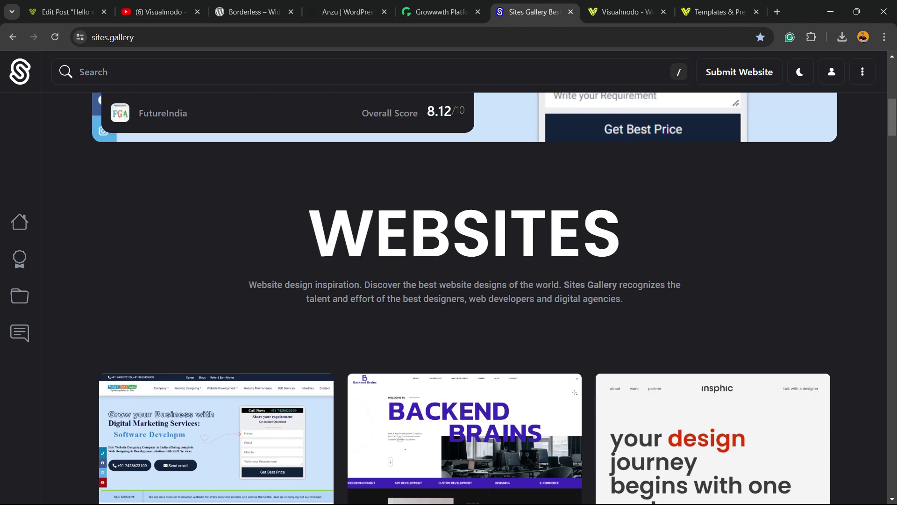
scroll(215, 280, down, 15)
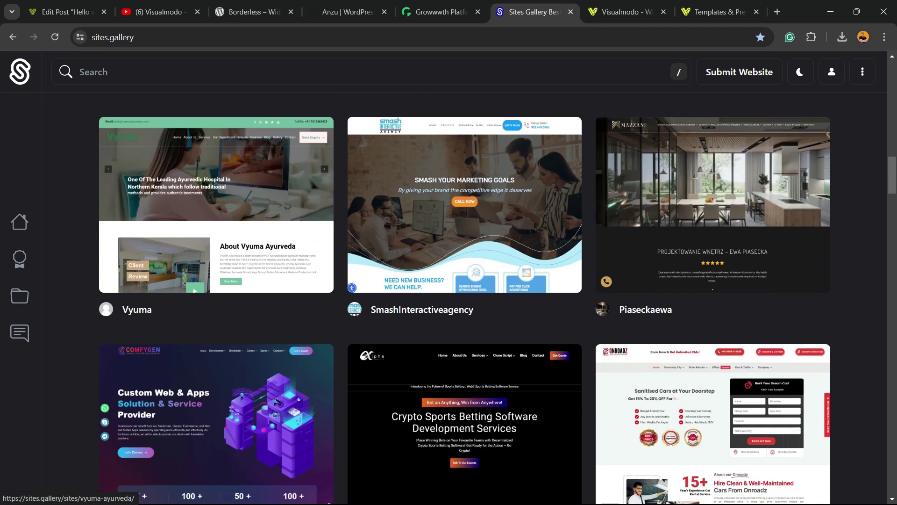
scroll(215, 281, down, 2)
scroll(215, 280, down, 3)
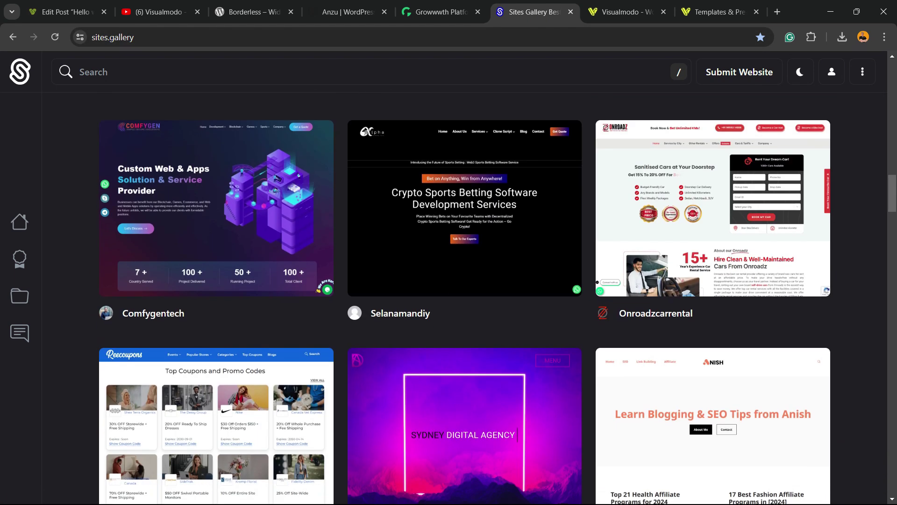
scroll(215, 280, down, 15)
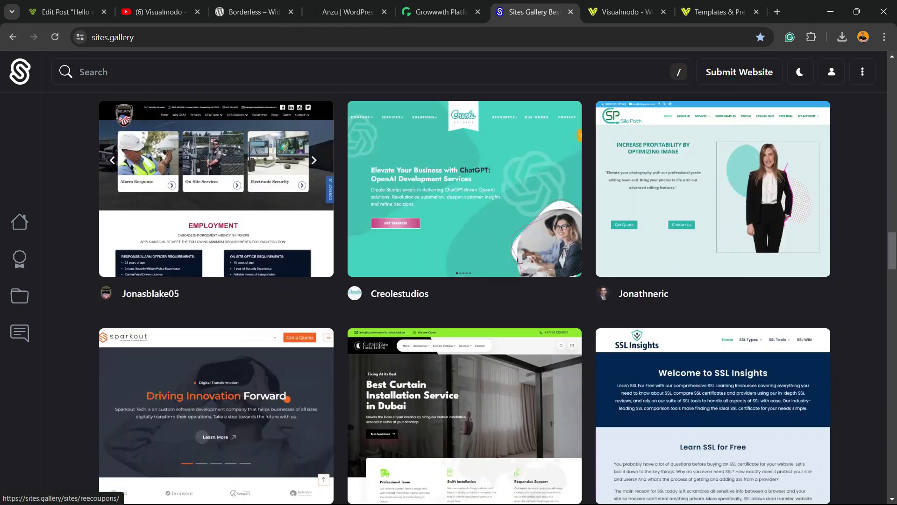
Step: Skim the remaining Sites Gallery submissions, and switch to the Visualmodo homepage to look through its WordPress themes down to Latest Posts
scroll(215, 280, down, 15)
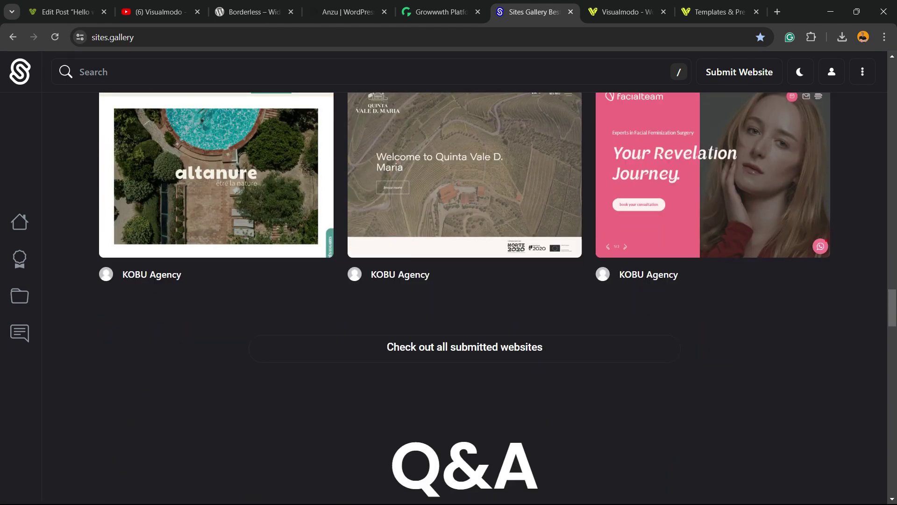
scroll(215, 187, up, 15)
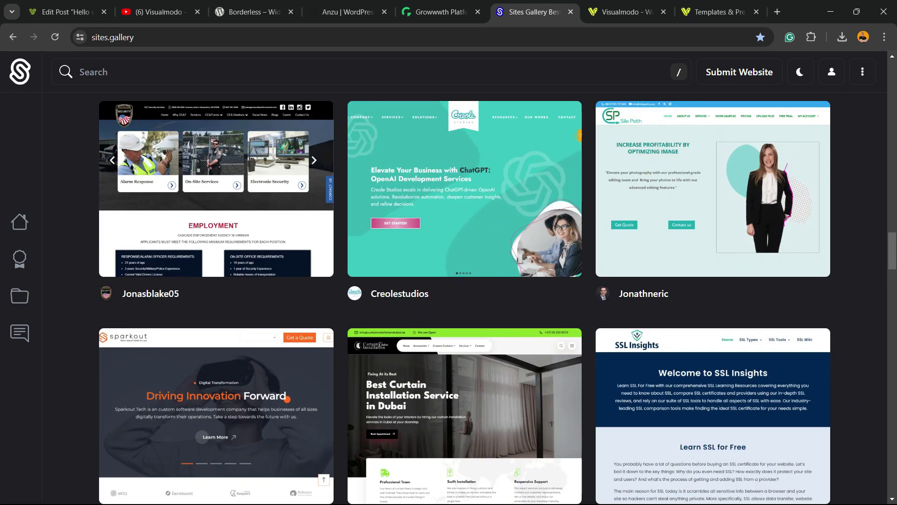
click(626, 12)
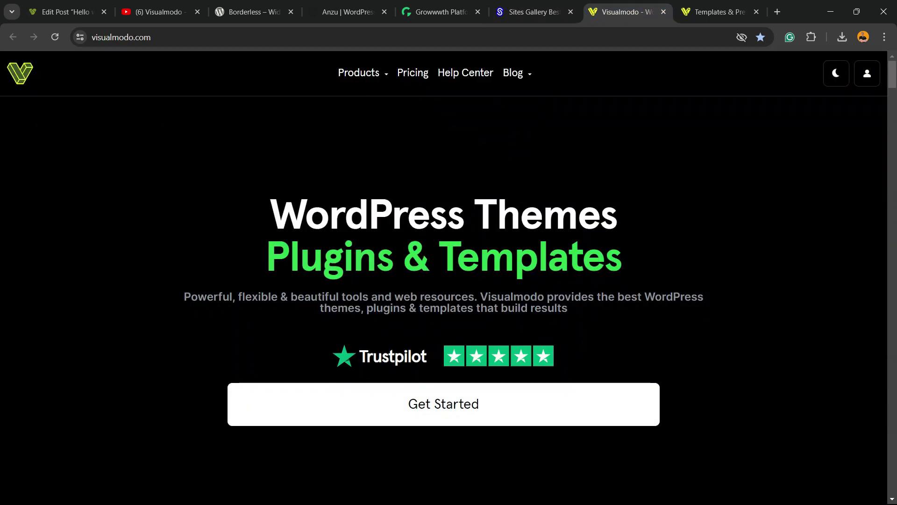
scroll(443, 275, down, 3)
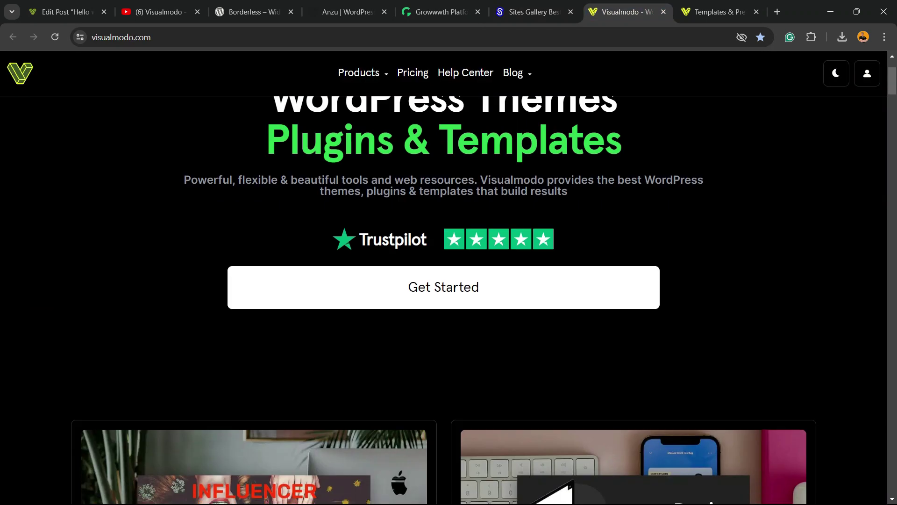
scroll(439, 276, down, 10)
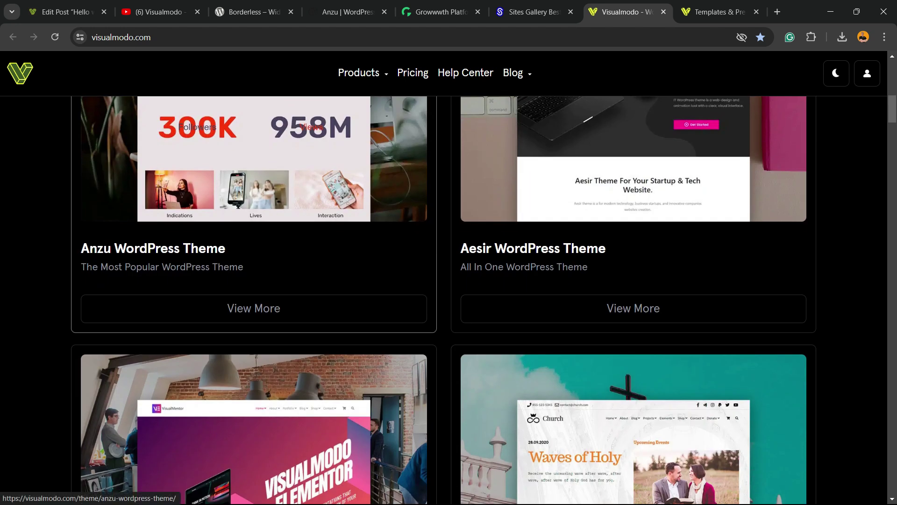
scroll(444, 299, down, 10)
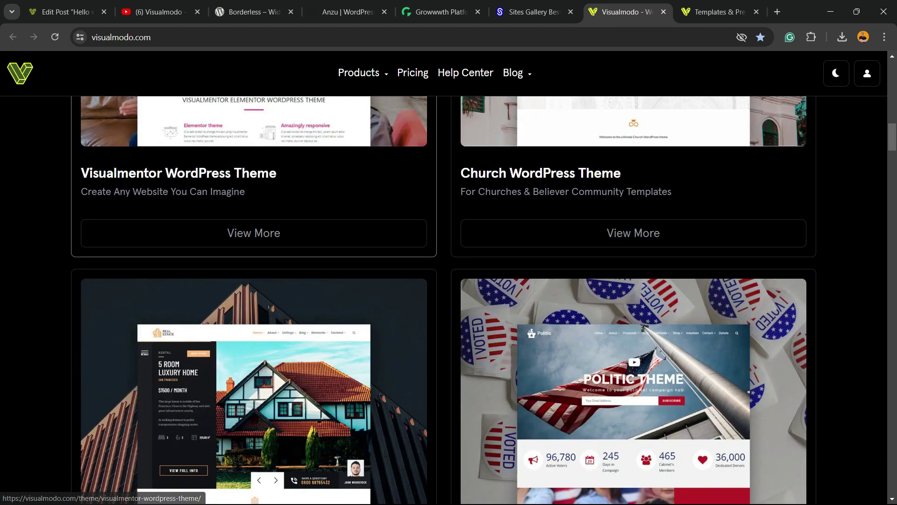
scroll(444, 299, down, 14)
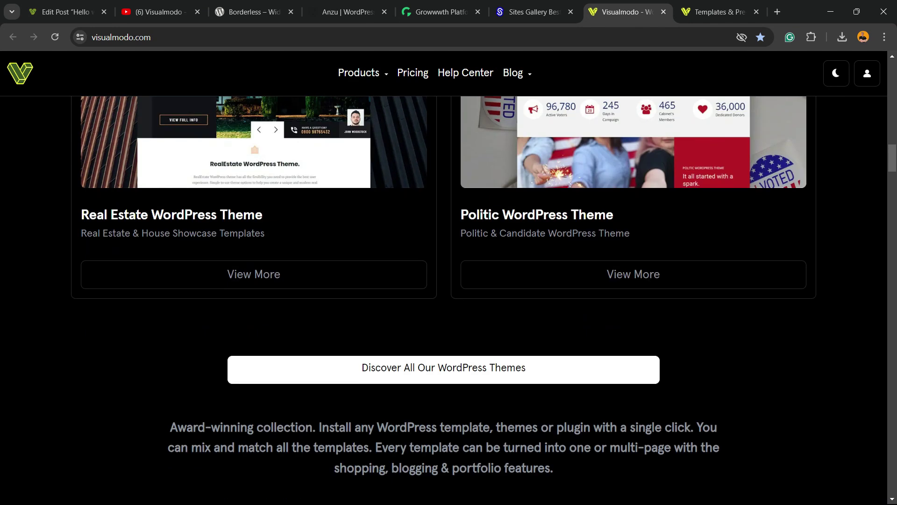
scroll(443, 299, down, 10)
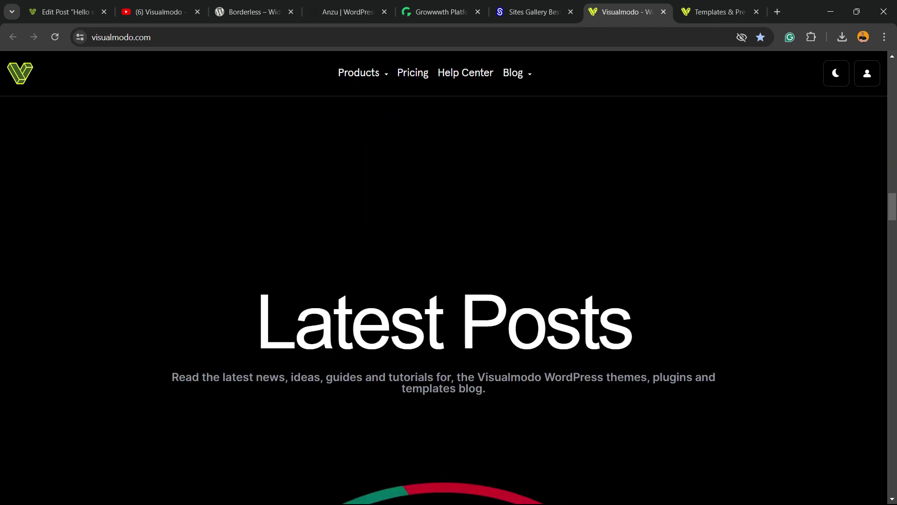
Step: Switch to the Visualmodo templates page and browse its catalogue of premade website templates
key(ctrl+Tab)
scroll(444, 261, down, 10)
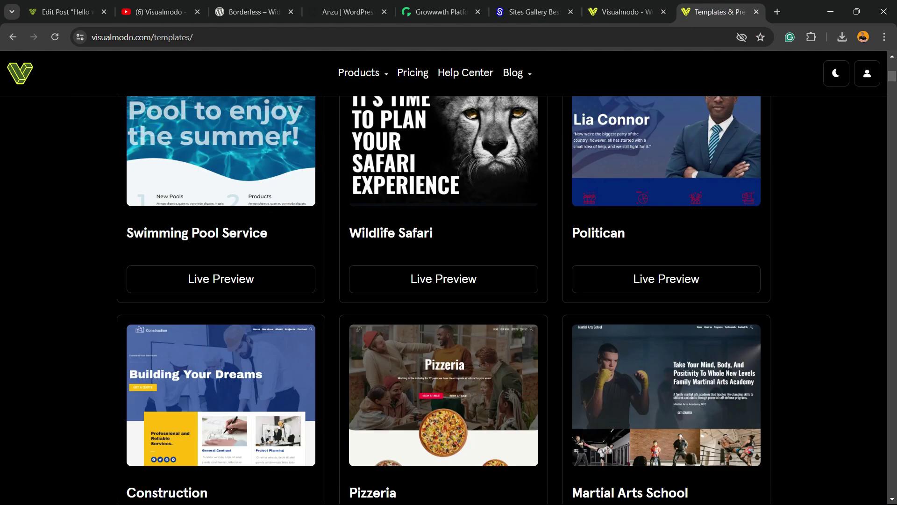
scroll(444, 261, down, 10)
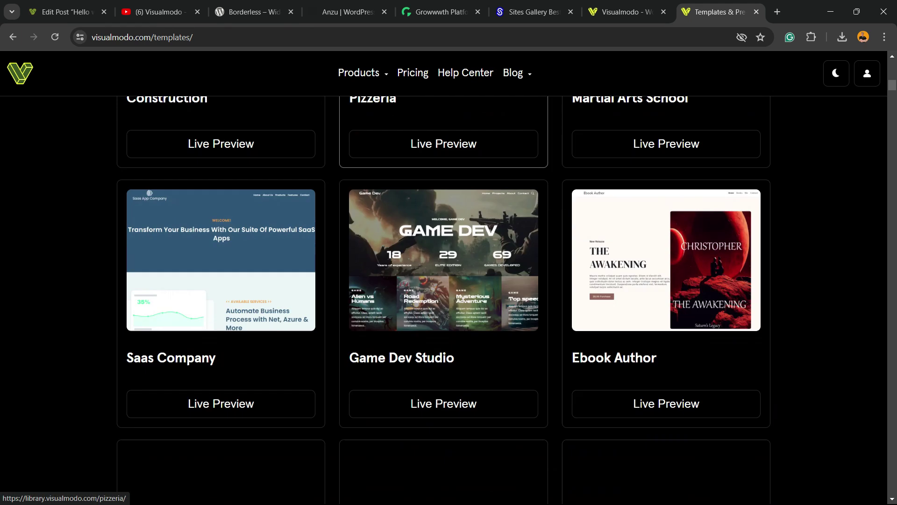
scroll(444, 261, down, 6)
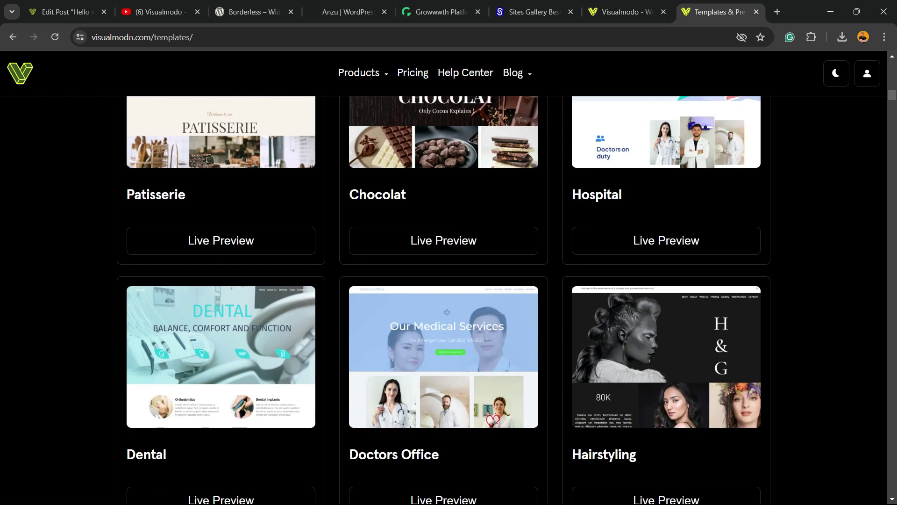
scroll(444, 299, down, 5)
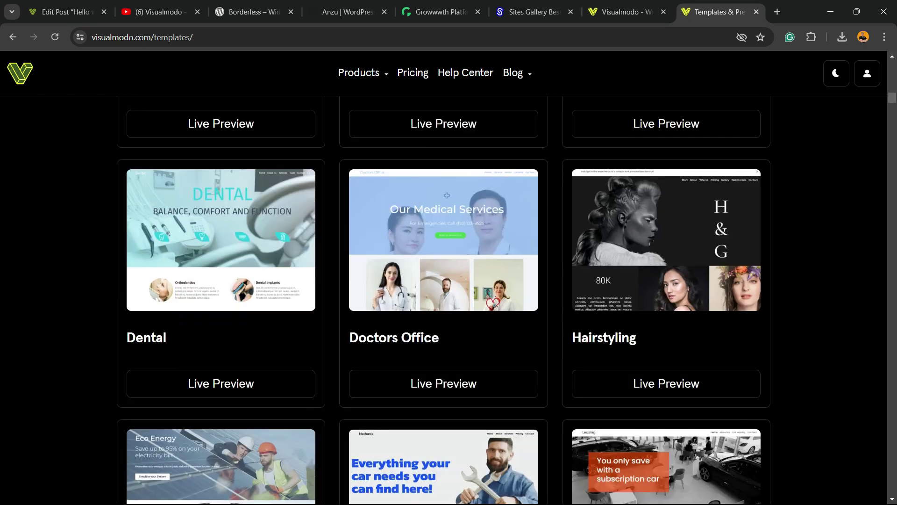
scroll(443, 299, down, 14)
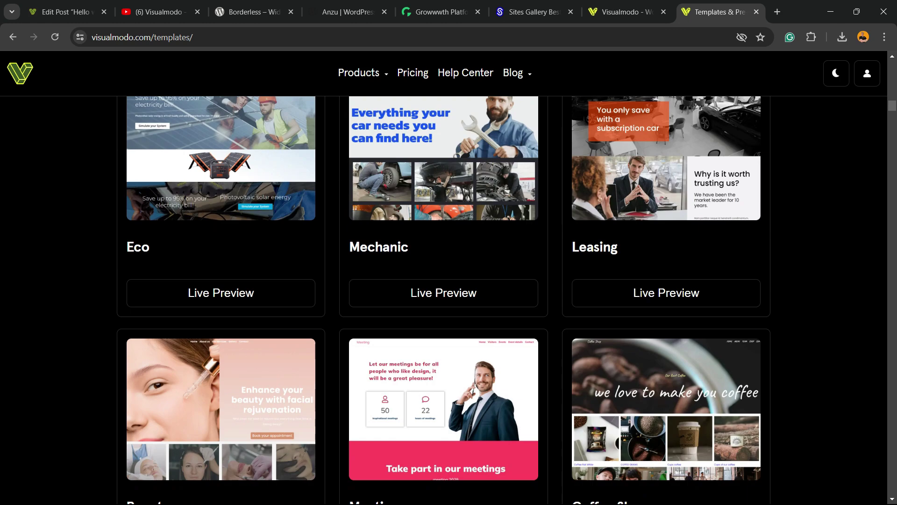
scroll(444, 299, down, 3)
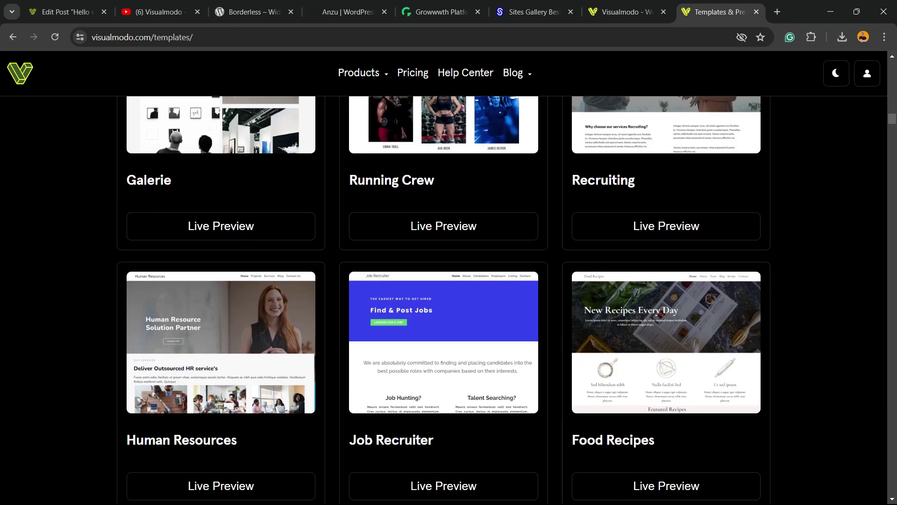
scroll(443, 299, down, 12)
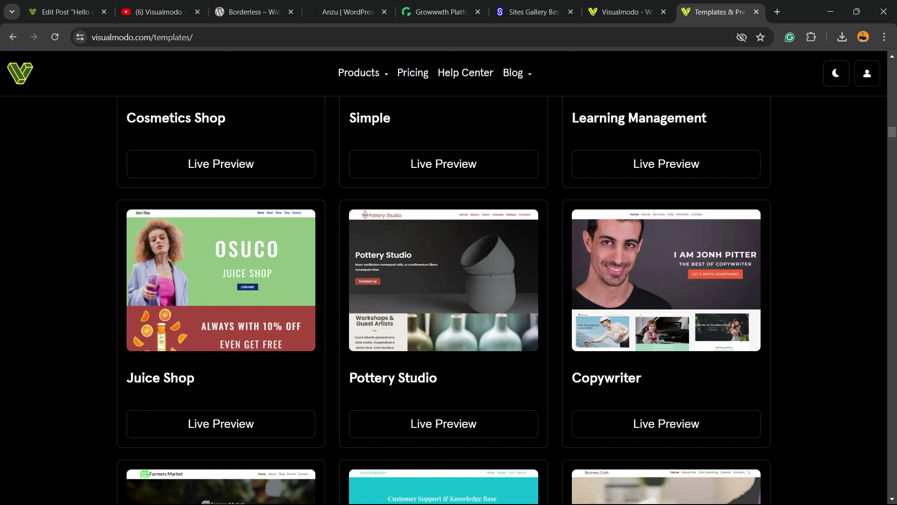
scroll(444, 299, down, 3)
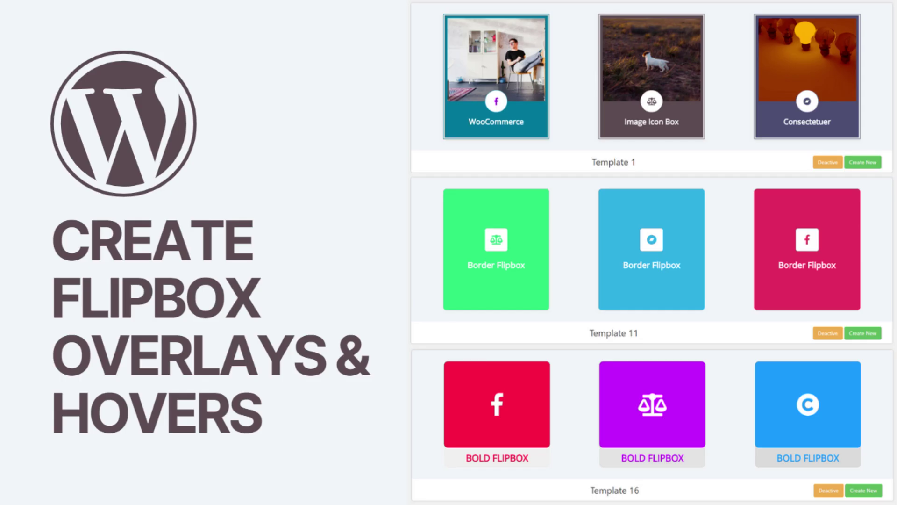